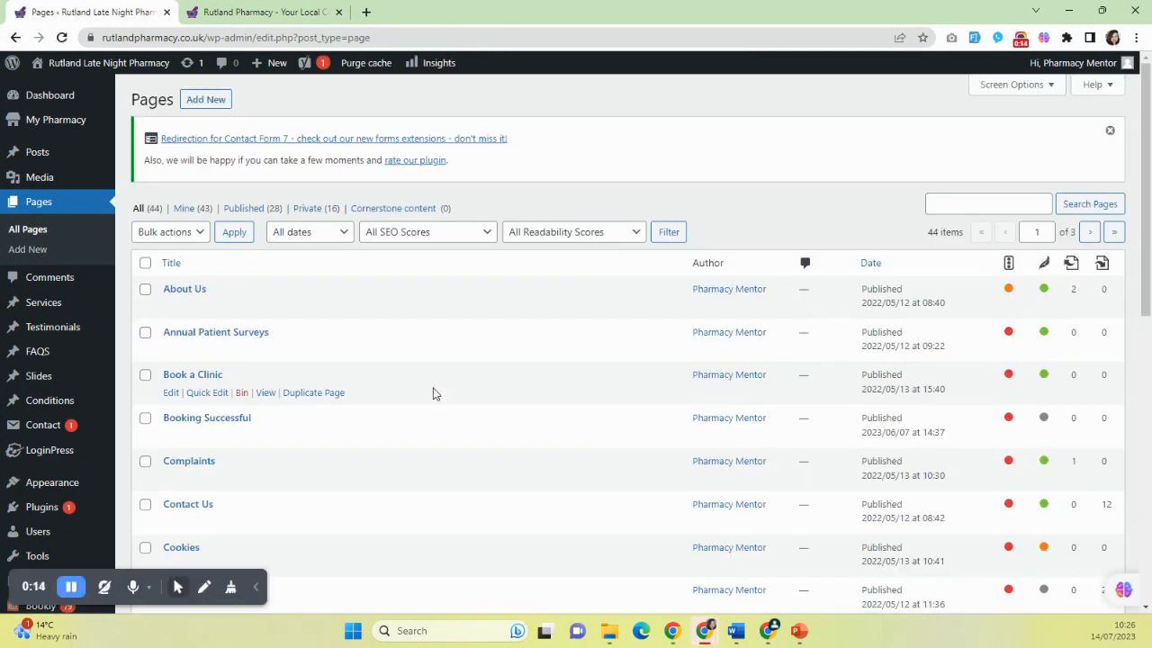
# Step: Search the site's pages for "welcome" and open the "Welcome to Rutland Late Night Pharmacy" front page for editing
pyautogui.click(1008, 203)
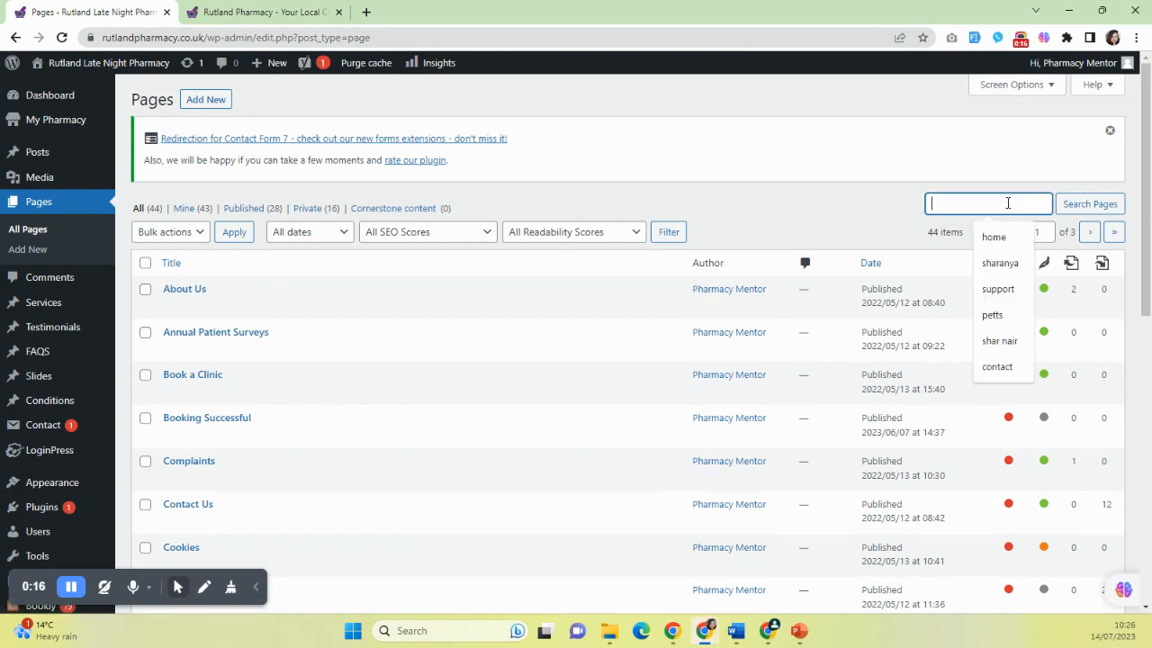
pyautogui.write('welcome')
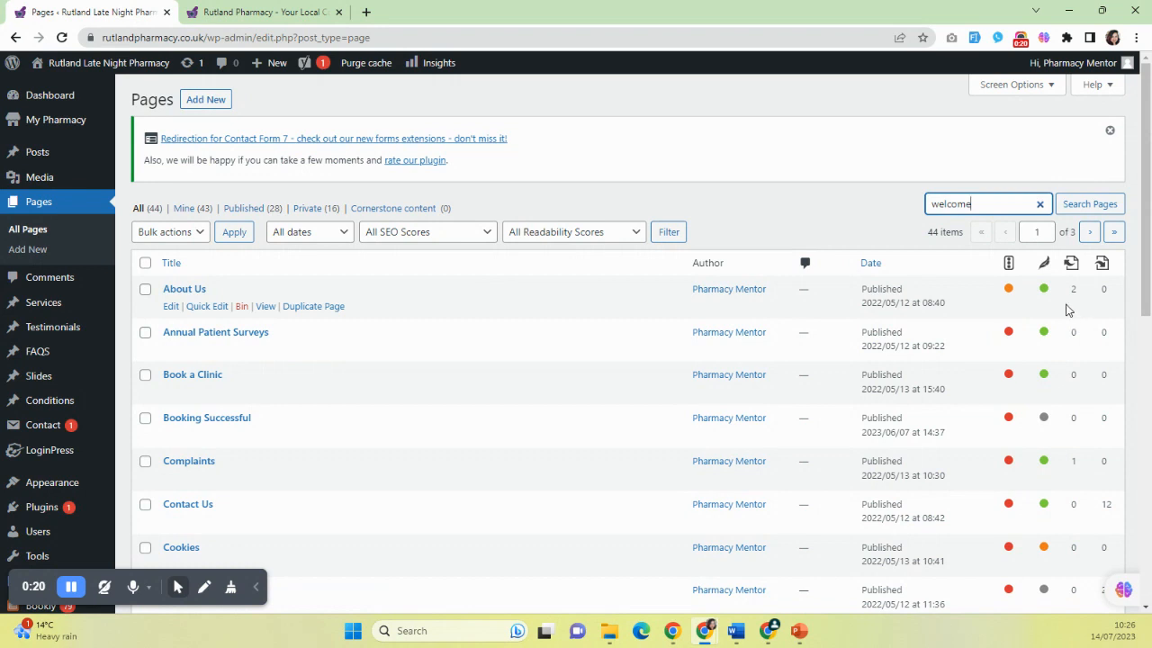
pyautogui.click(1074, 206)
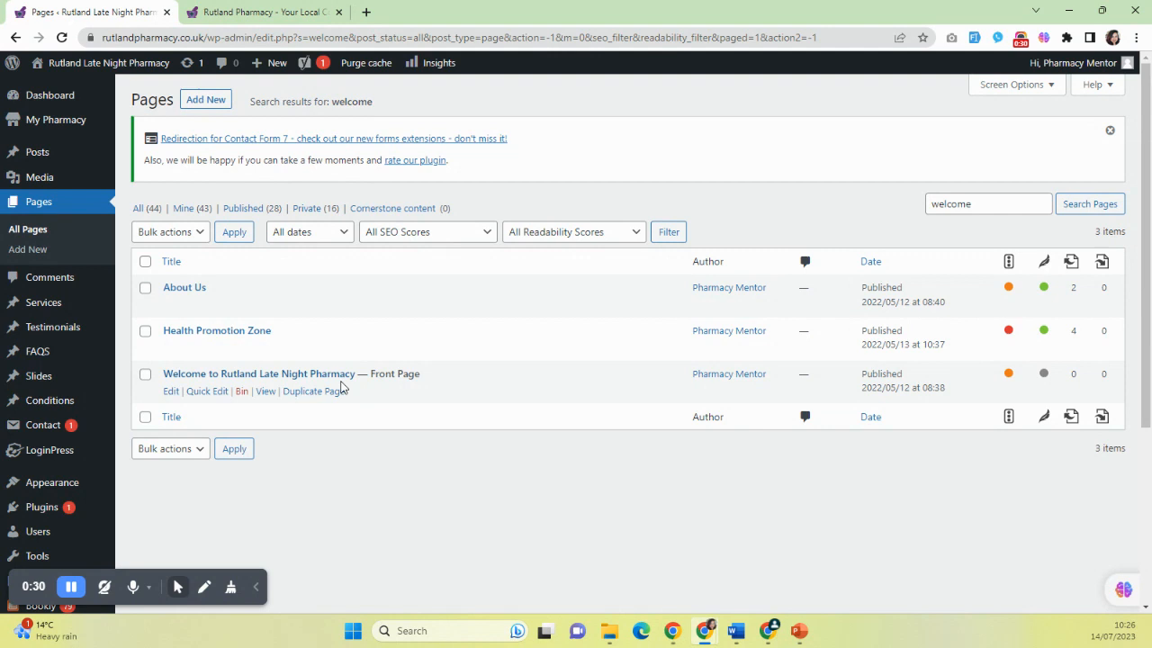
pyautogui.click(303, 376)
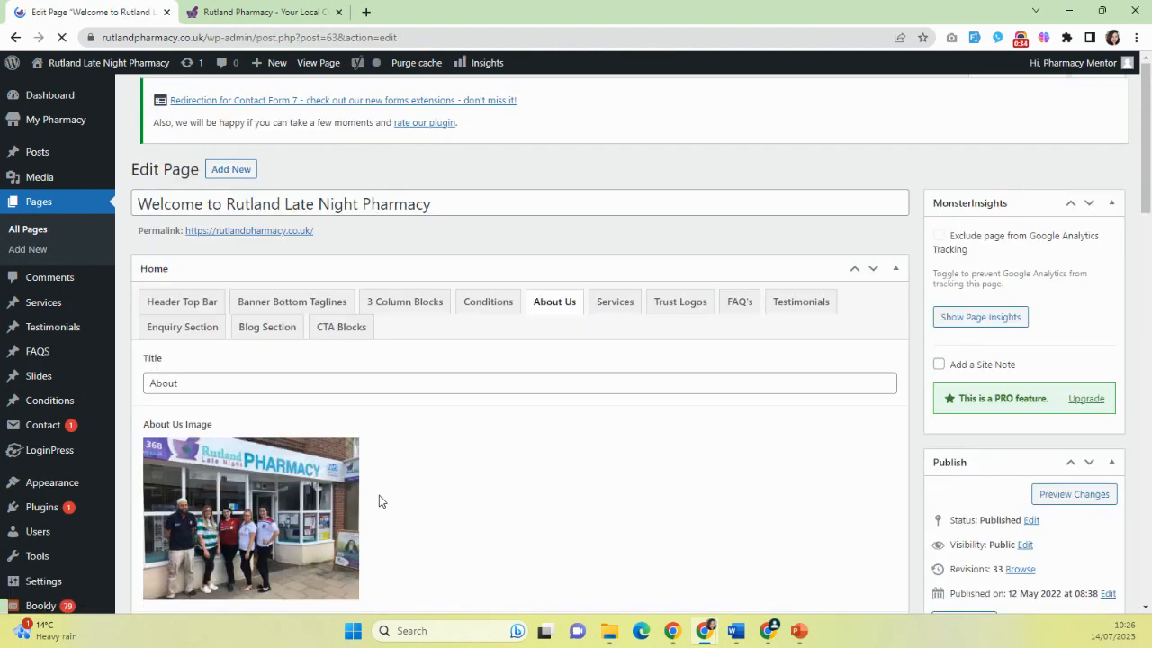
# Step: Show the Header Top Bar fields and compare them with the live homepage's top bar, banner taglines and three-column blocks
pyautogui.click(185, 314)
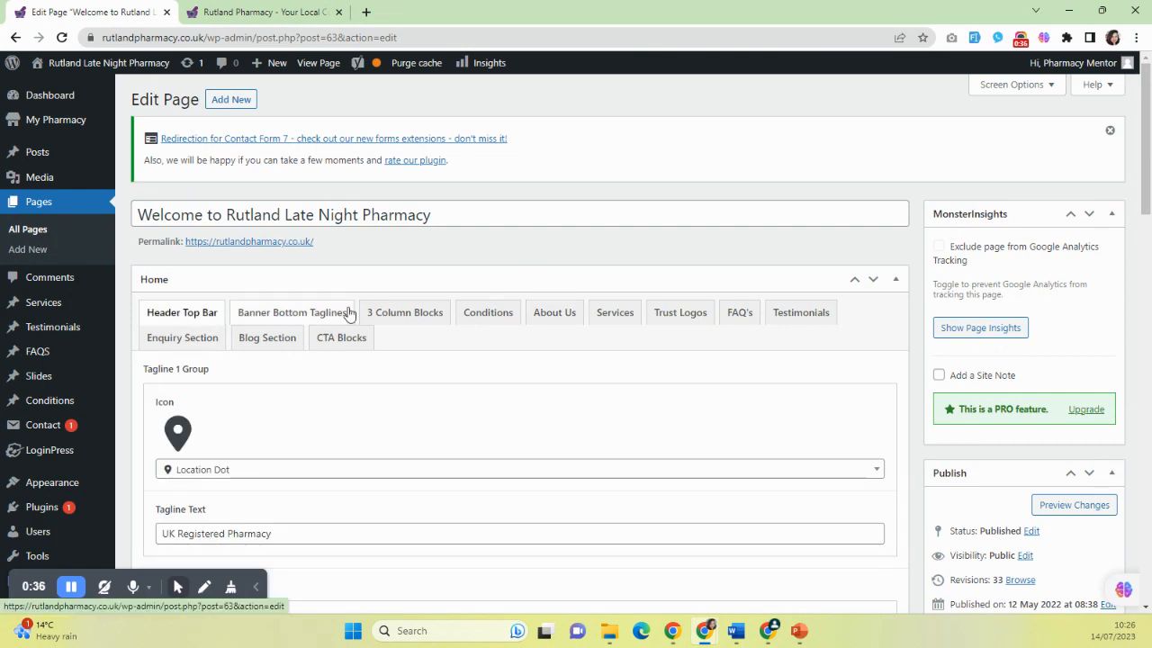
pyautogui.click(261, 12)
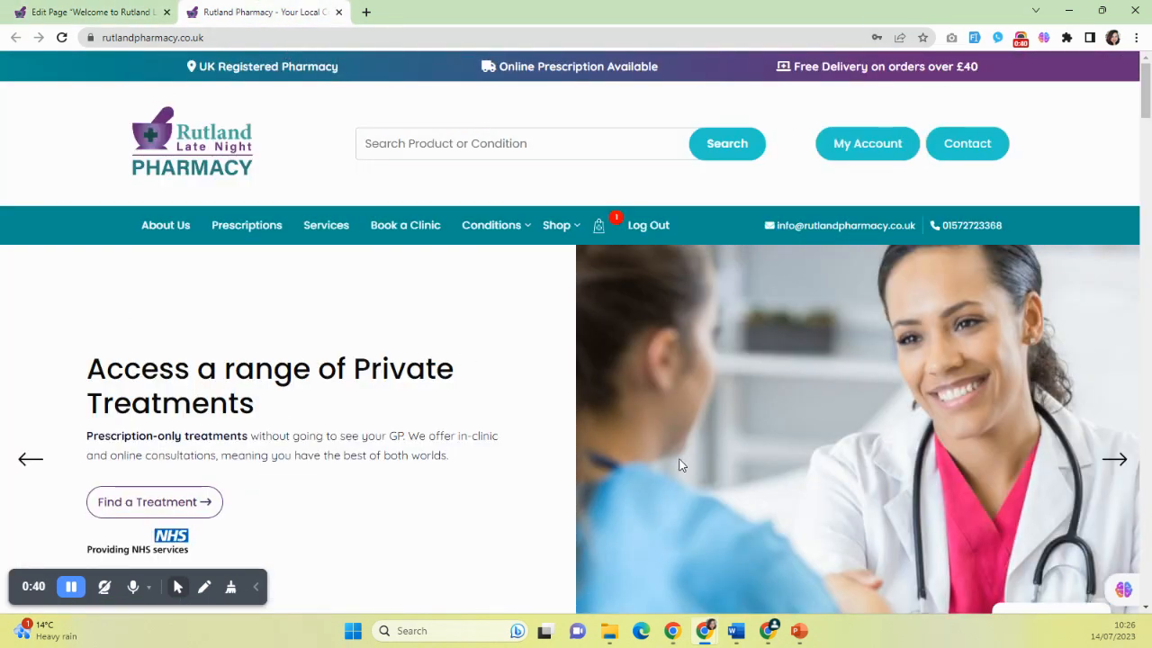
pyautogui.scroll(-3, 548, 450)
pyautogui.scroll(-3, 495, 386)
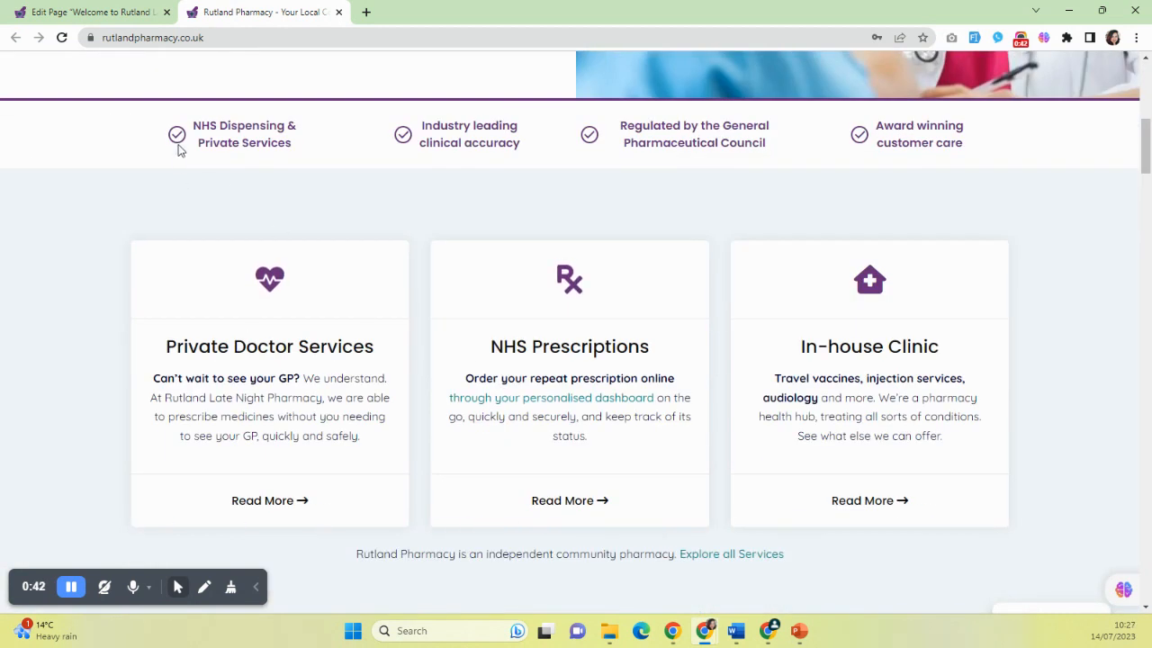
pyautogui.click(89, 12)
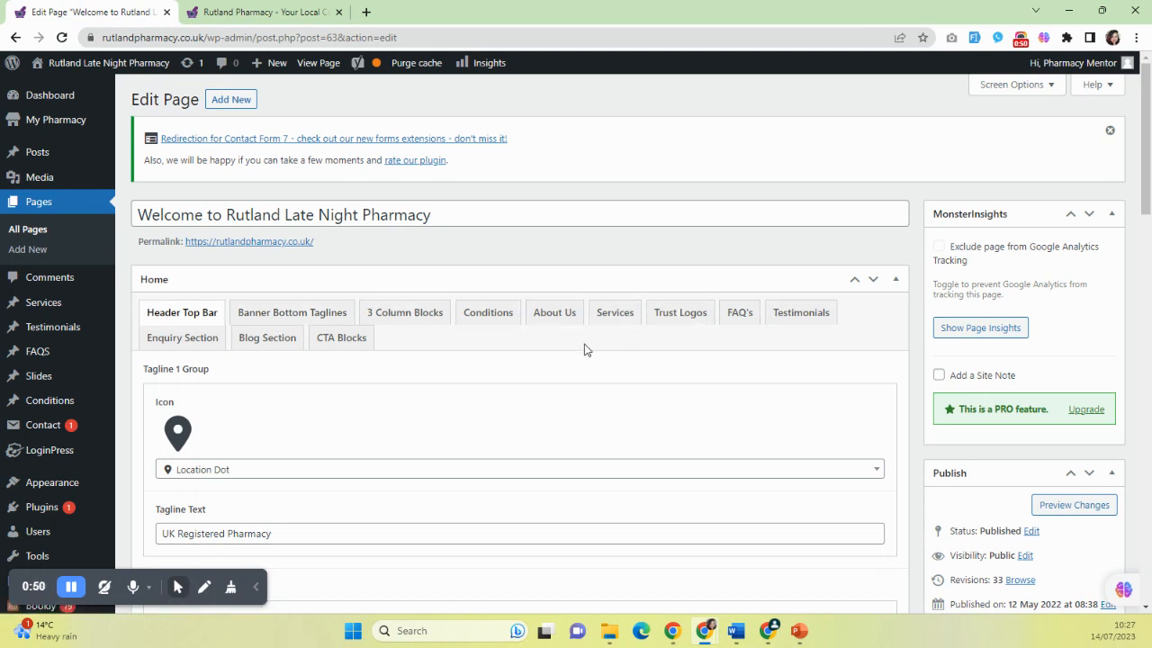
# Step: Open the home page's About Us section and inspect the About Us image's details and its crop and scale options
pyautogui.click(548, 322)
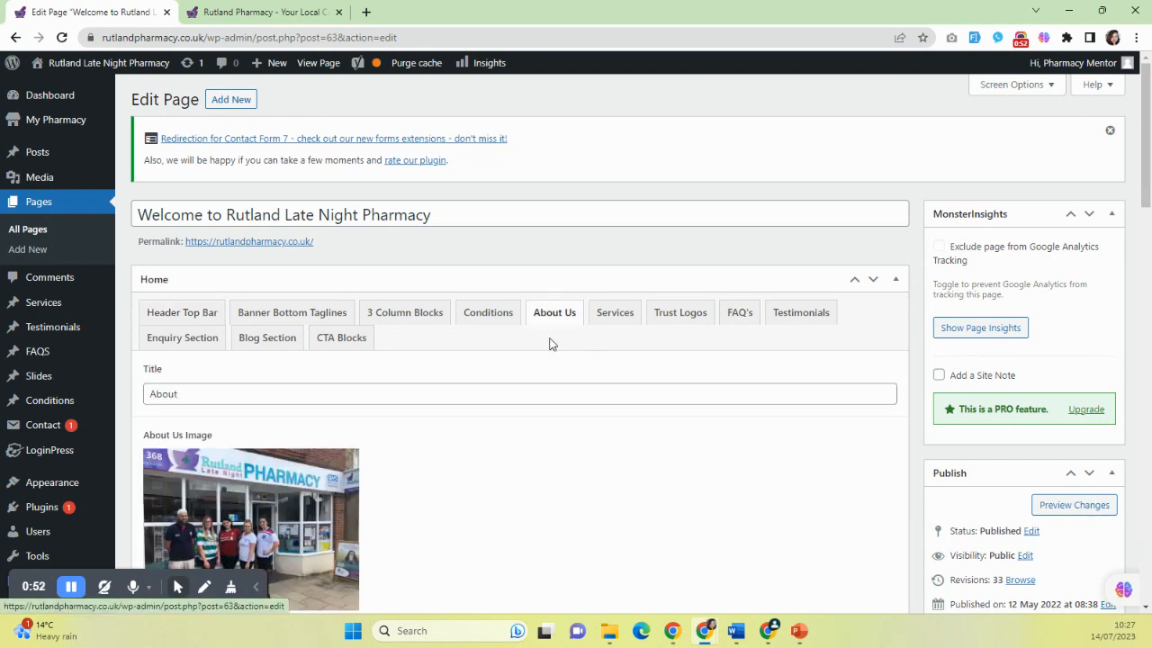
pyautogui.scroll(-3, 411, 448)
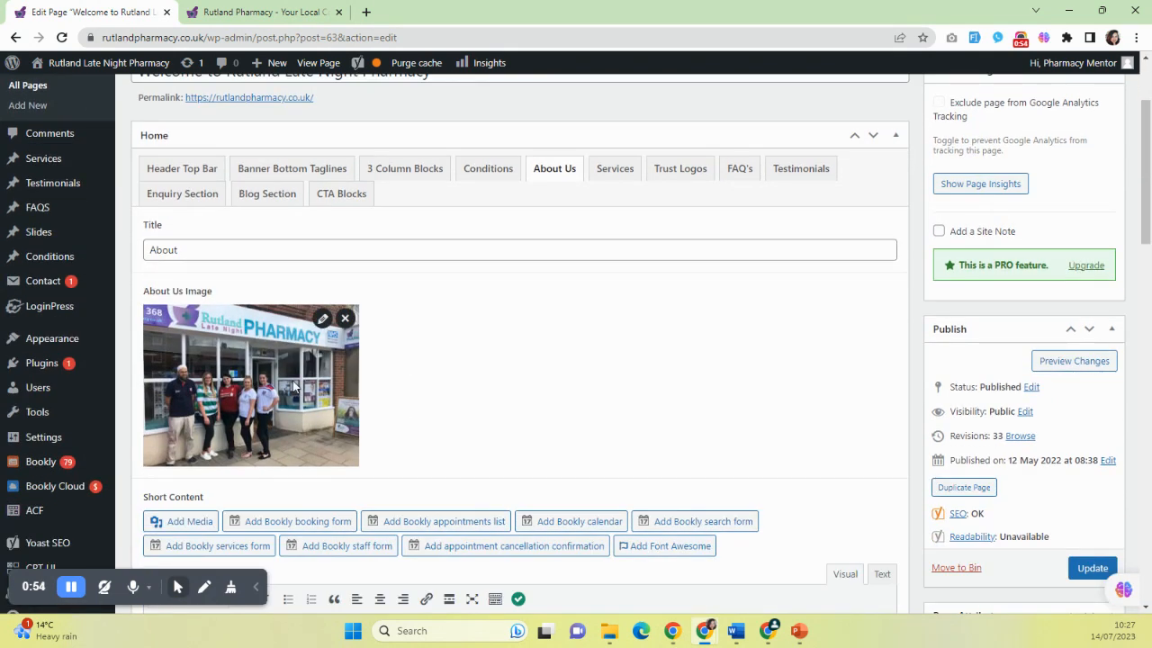
pyautogui.click(323, 321)
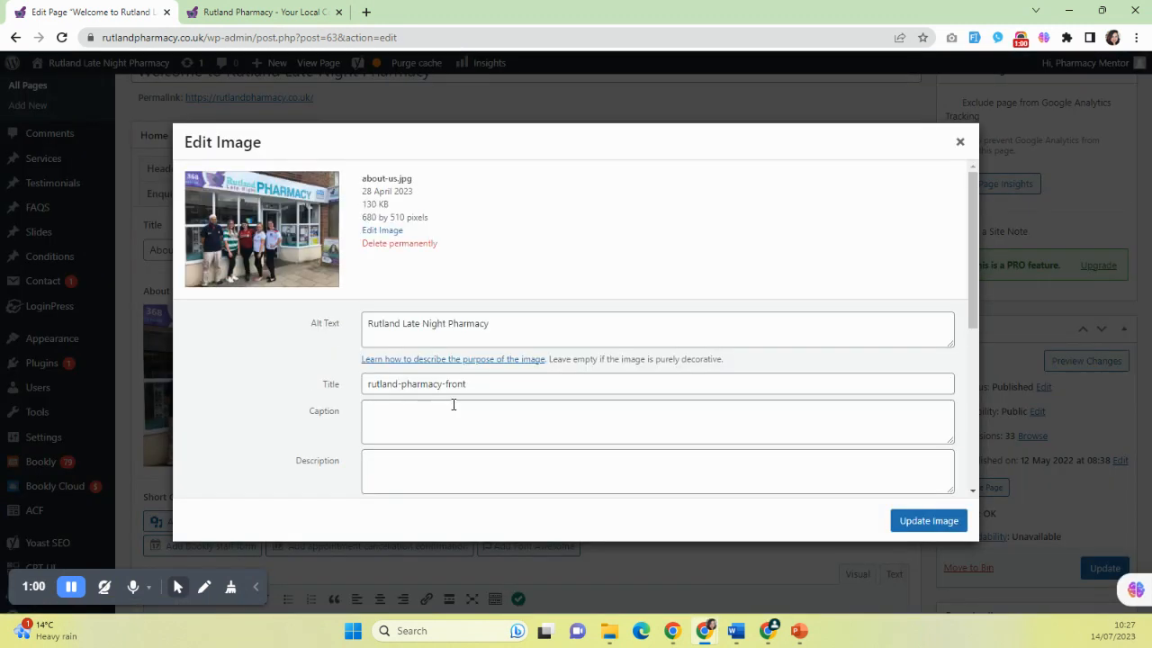
pyautogui.scroll(-2, 393, 378)
pyautogui.scroll(3, 388, 308)
pyautogui.click(395, 232)
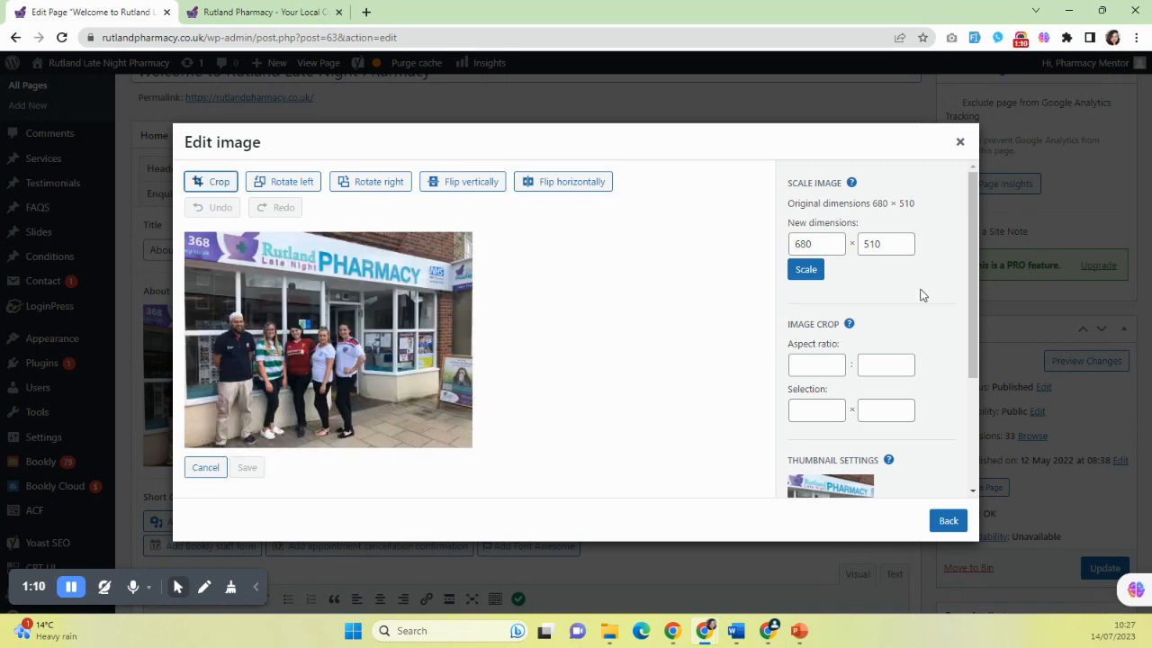
pyautogui.click(959, 141)
# Step: Remove the current About Us image and open the image chooser for a replacement
pyautogui.moveTo(342, 322)
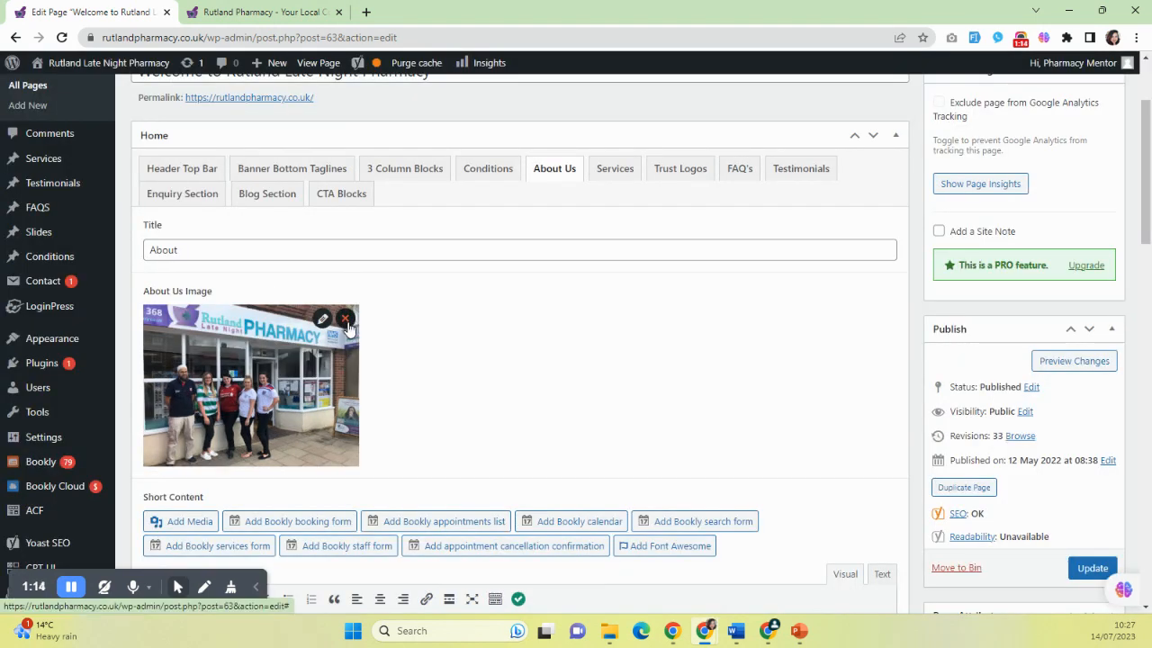
pyautogui.click(346, 322)
pyautogui.click(256, 316)
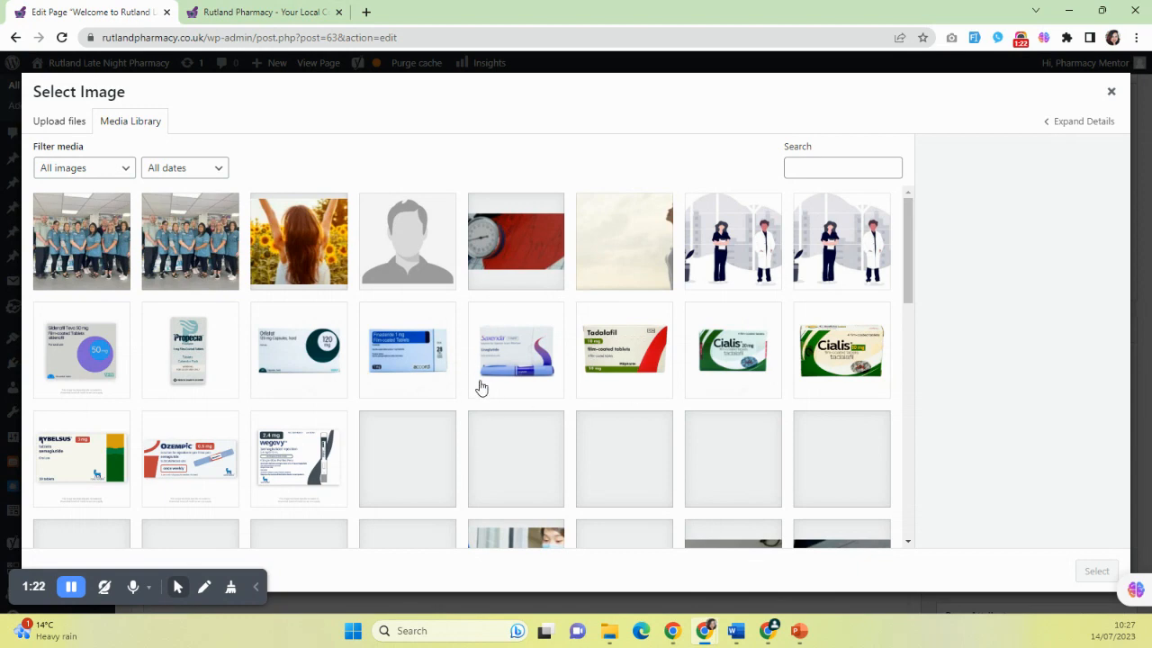
# Step: Review the file upload option, search the media library for "about", and select the pharmacy storefront image to view its details
pyautogui.moveTo(907, 255); pyautogui.dragTo(933, 221)
pyautogui.click(47, 120)
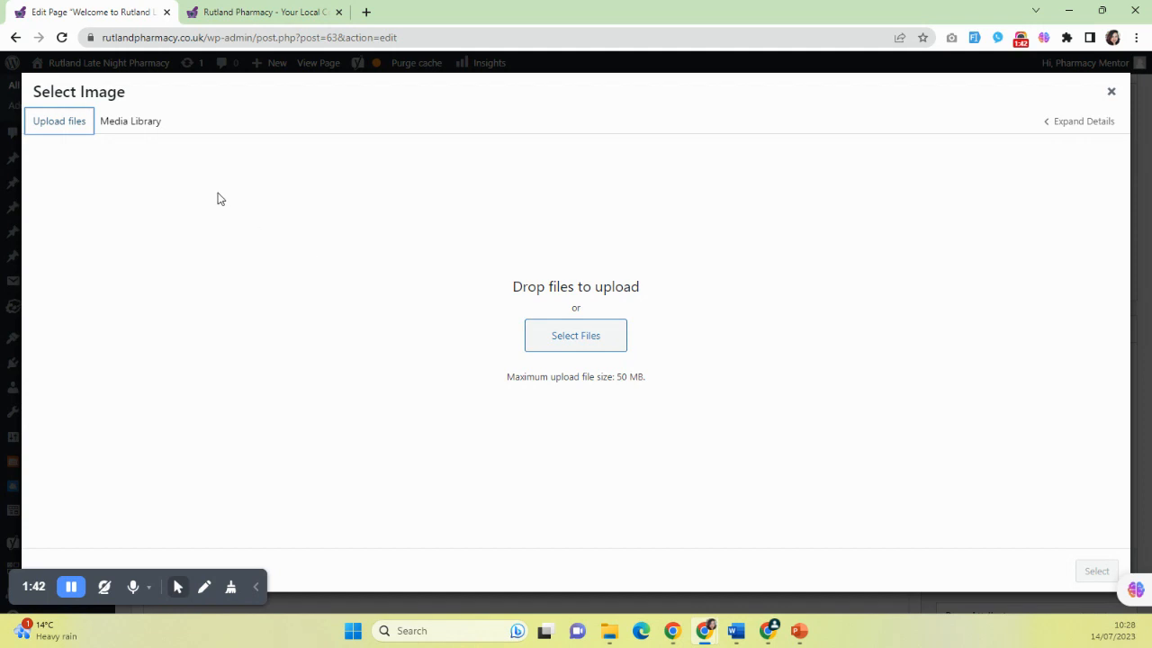
pyautogui.click(131, 124)
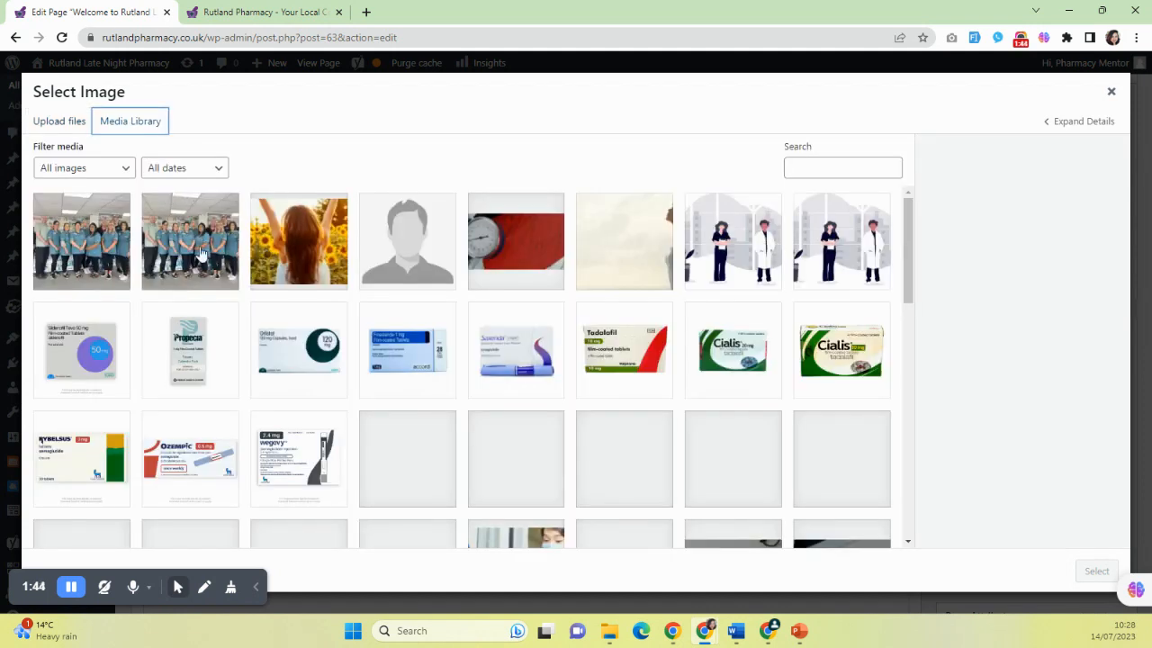
pyautogui.click(832, 166)
pyautogui.write('adout')
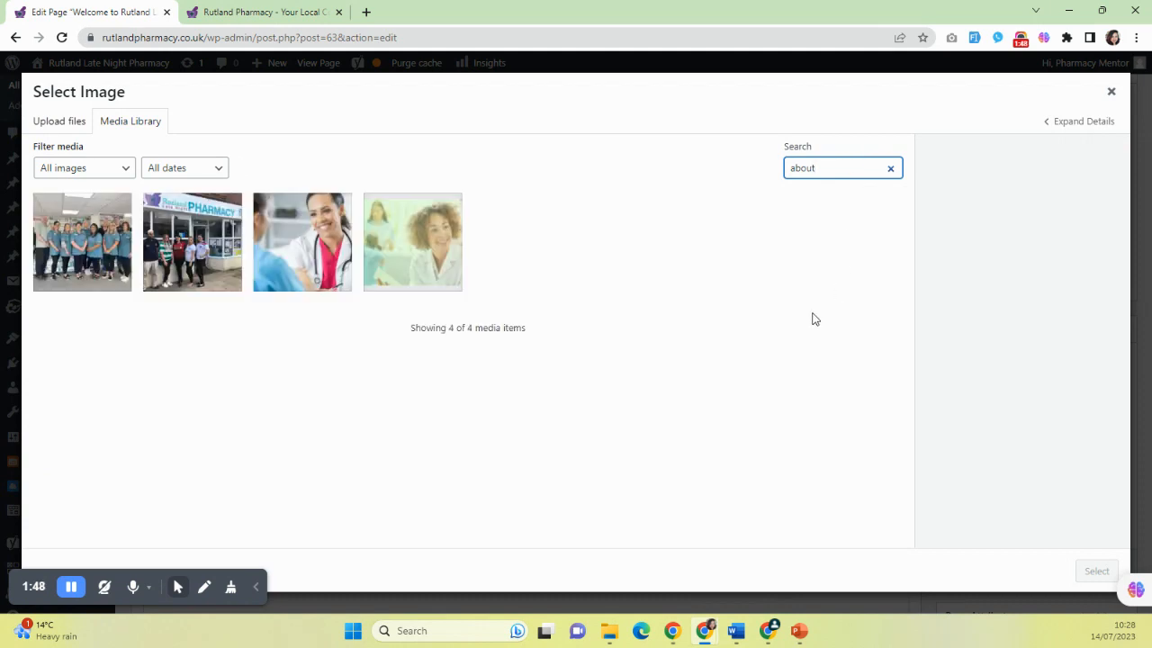
pyautogui.click(202, 261)
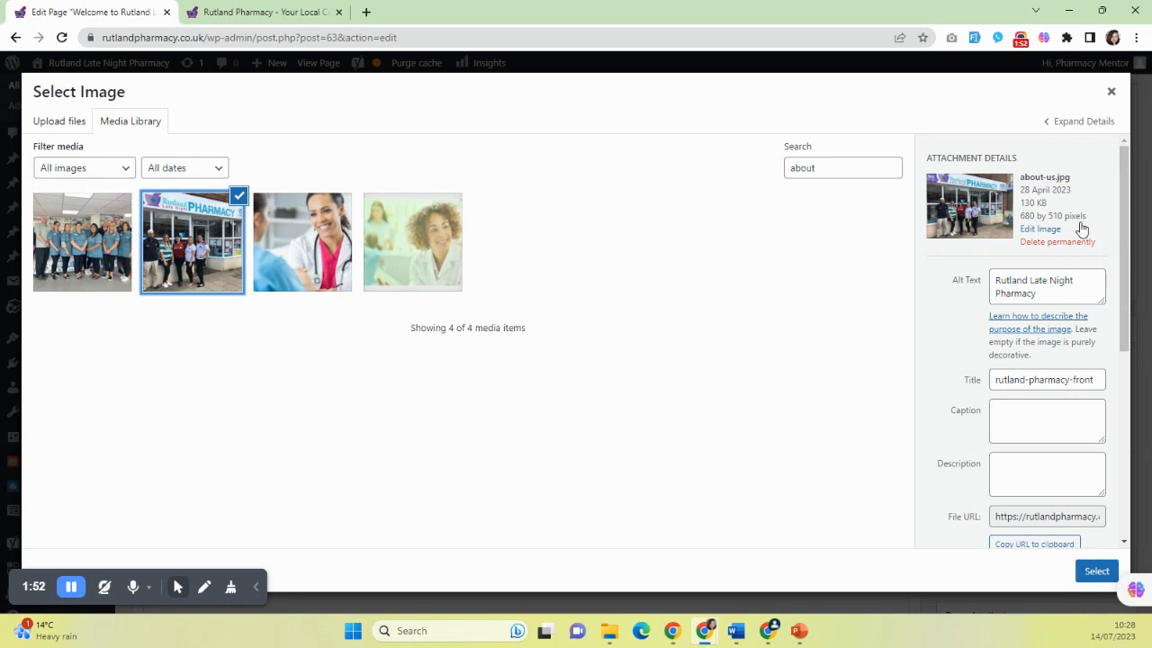
# Step: Check how the About Us image appears on the live homepage and return to the page editor
pyautogui.click(261, 11)
pyautogui.scroll(-10, 462, 326)
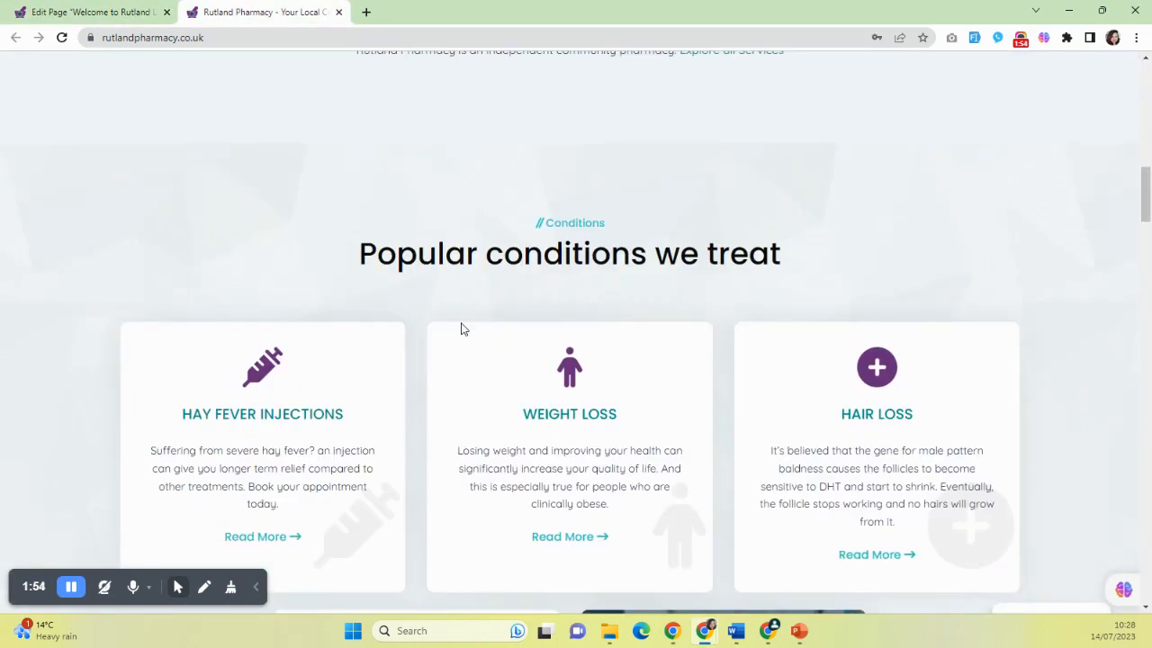
pyautogui.scroll(10, 462, 335)
pyautogui.scroll(2, 848, 309)
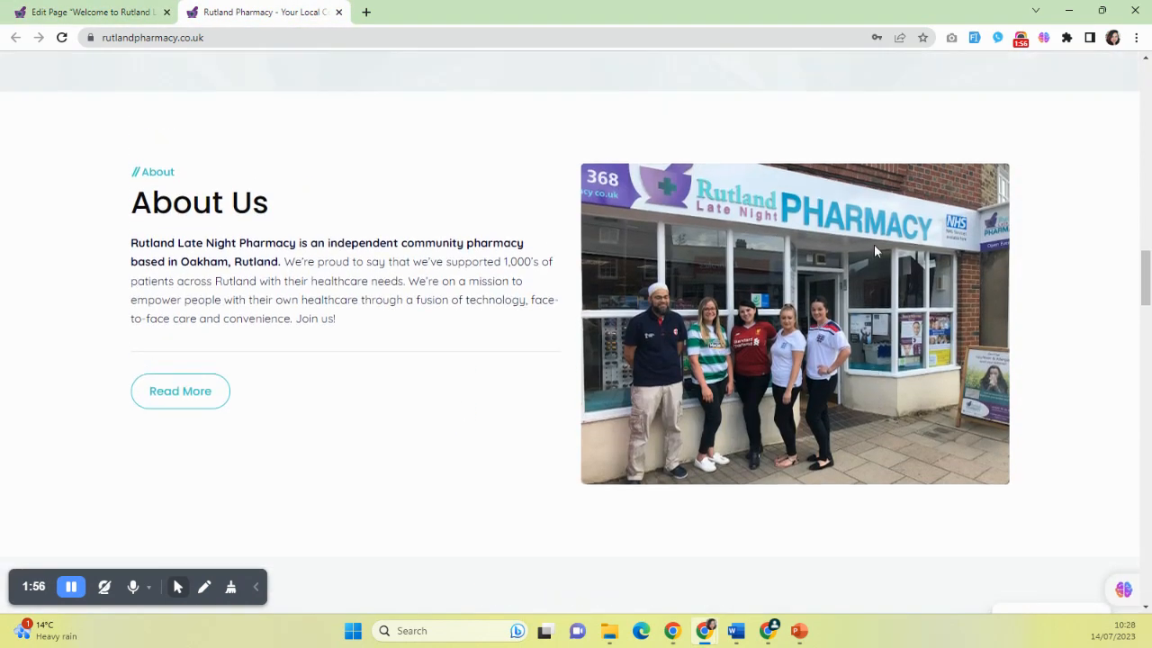
pyautogui.click(95, 13)
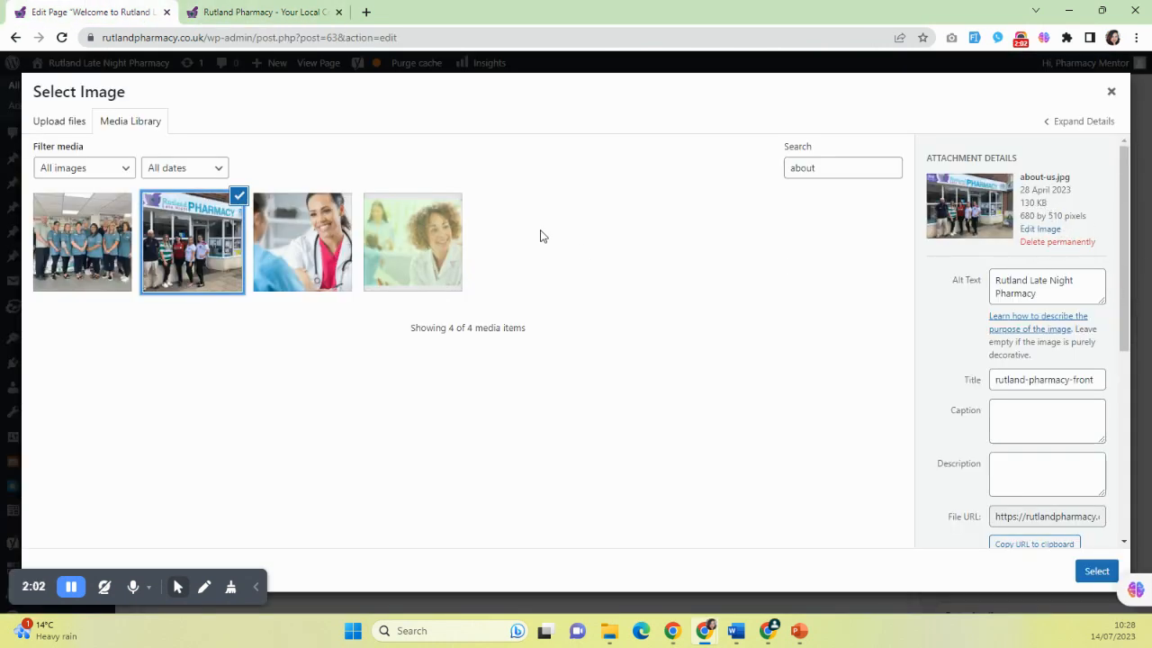
# Step: Open Canva's home page in a new browser tab
pyautogui.click(365, 13)
pyautogui.write('canv')
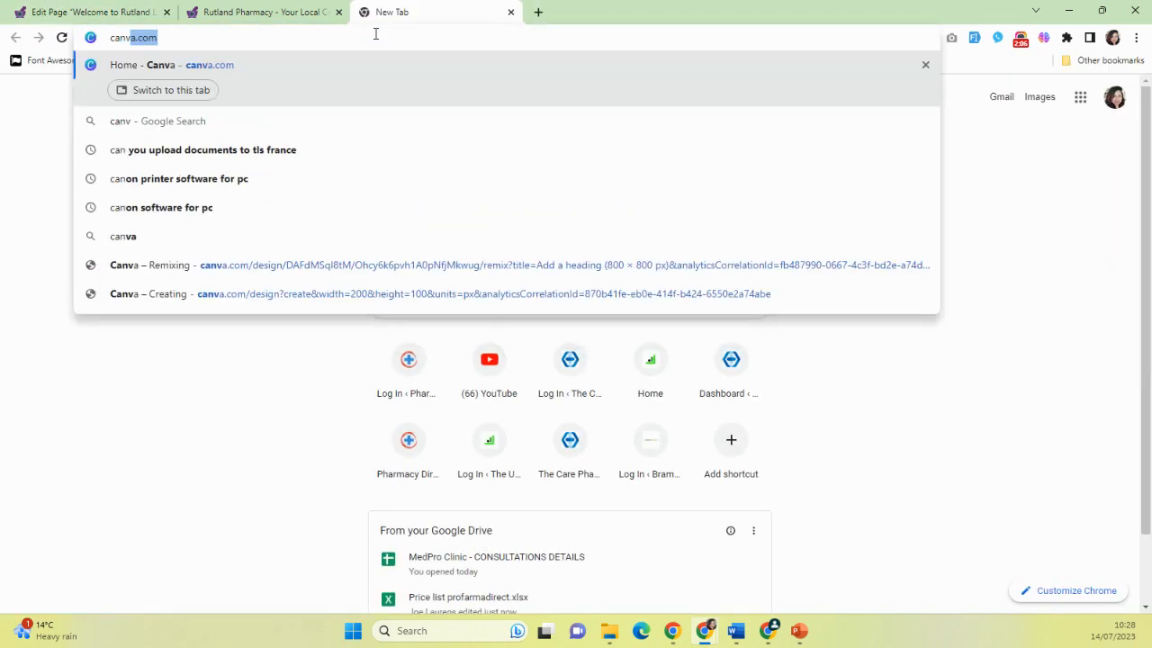
pyautogui.press('Return')
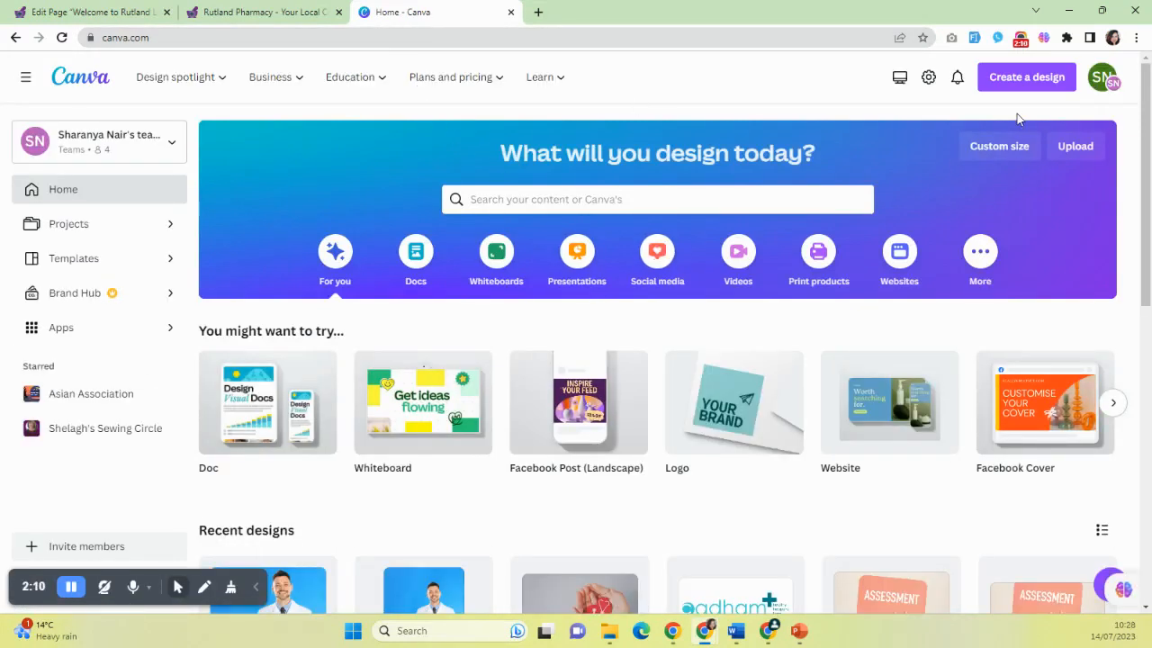
# Step: Create a blank custom-size Canva design 680 px wide and 510 px high, matching the storefront image's dimensions
pyautogui.click(1013, 83)
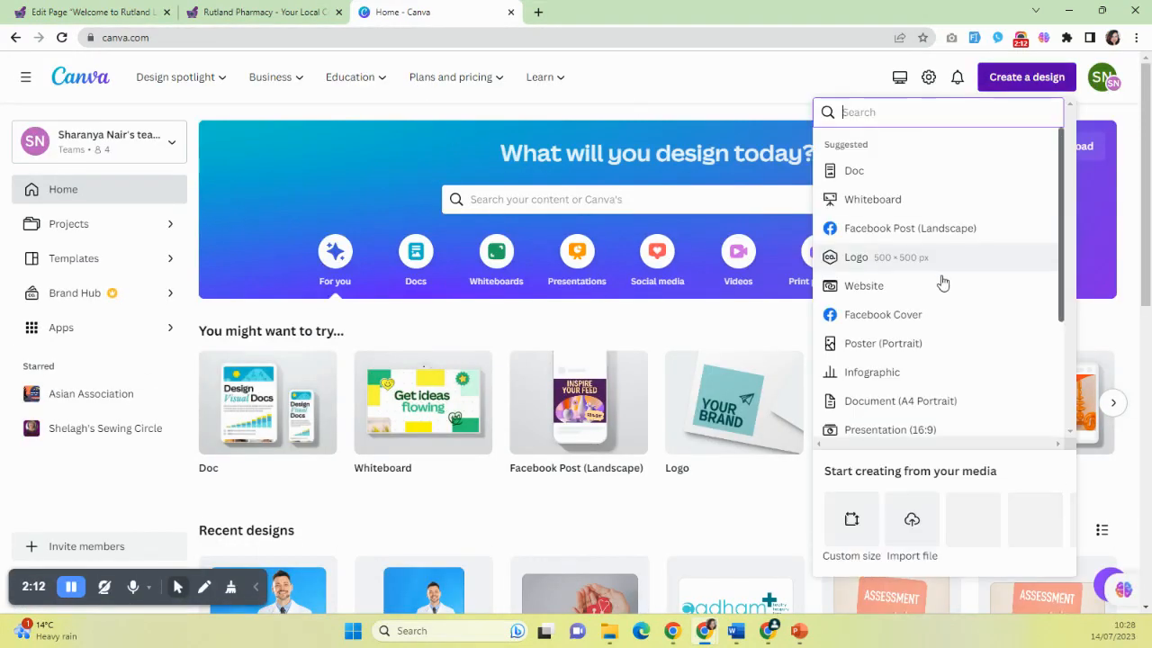
pyautogui.click(851, 521)
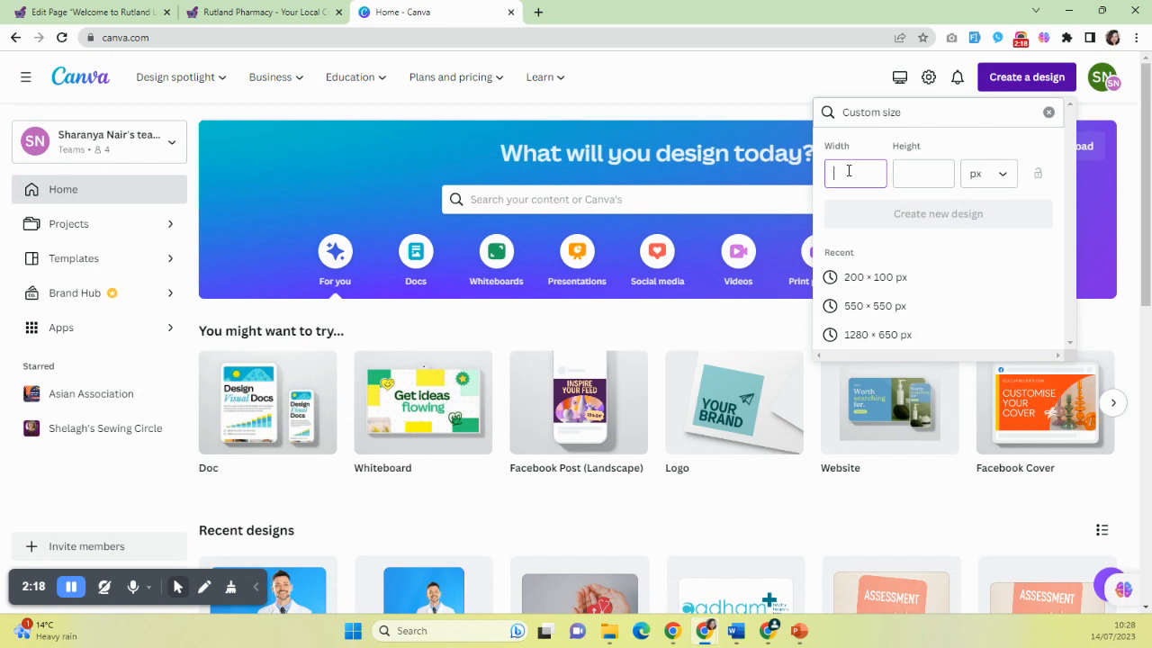
pyautogui.click(153, 13)
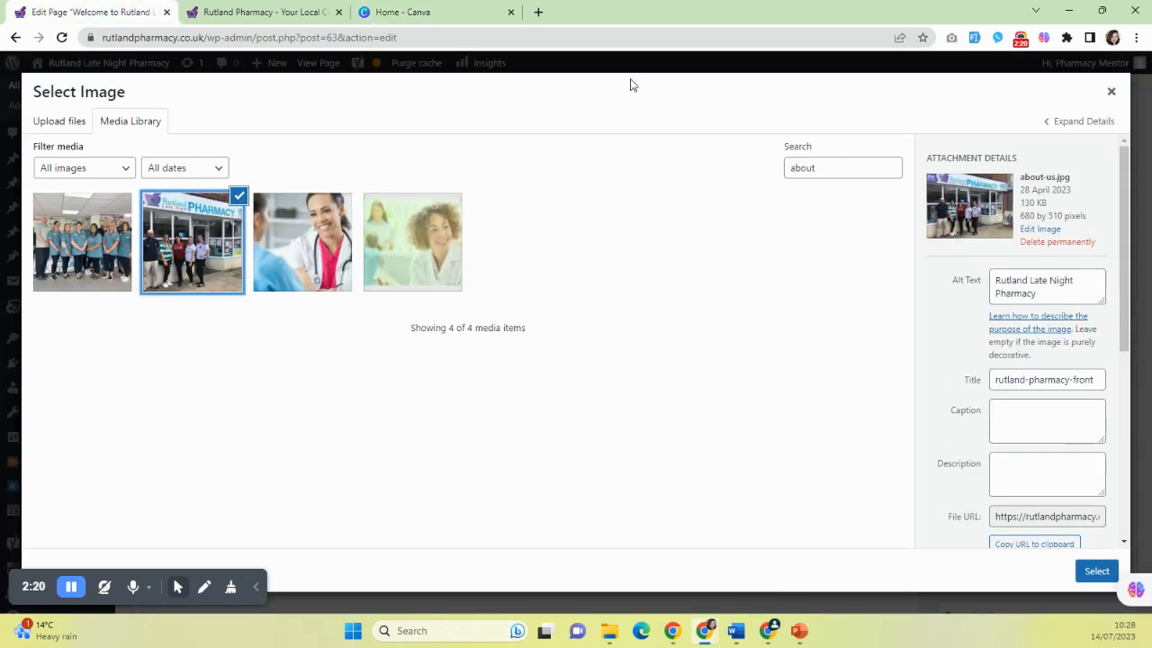
pyautogui.click(442, 12)
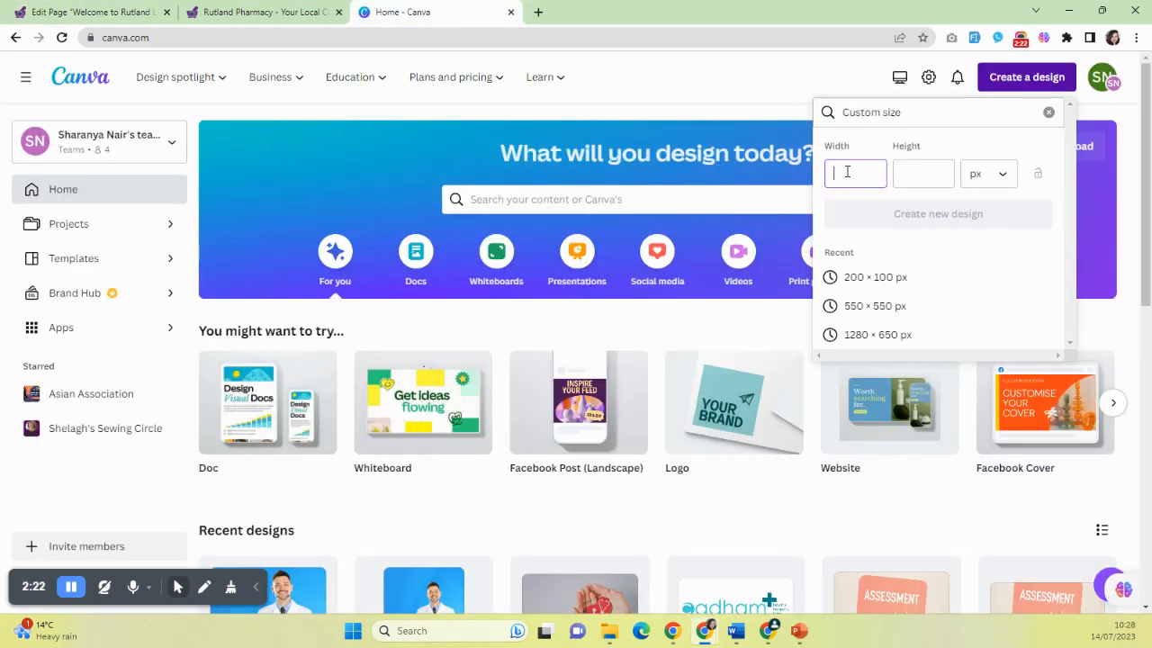
pyautogui.press('Tab')
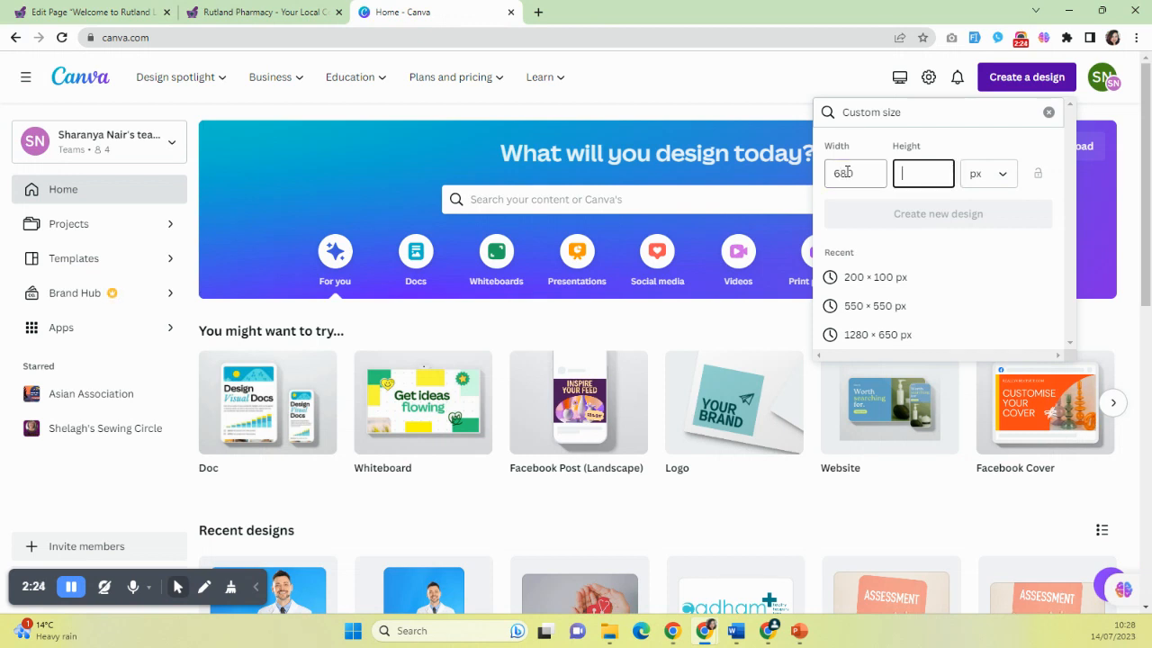
pyautogui.write('6')
pyautogui.write('10')
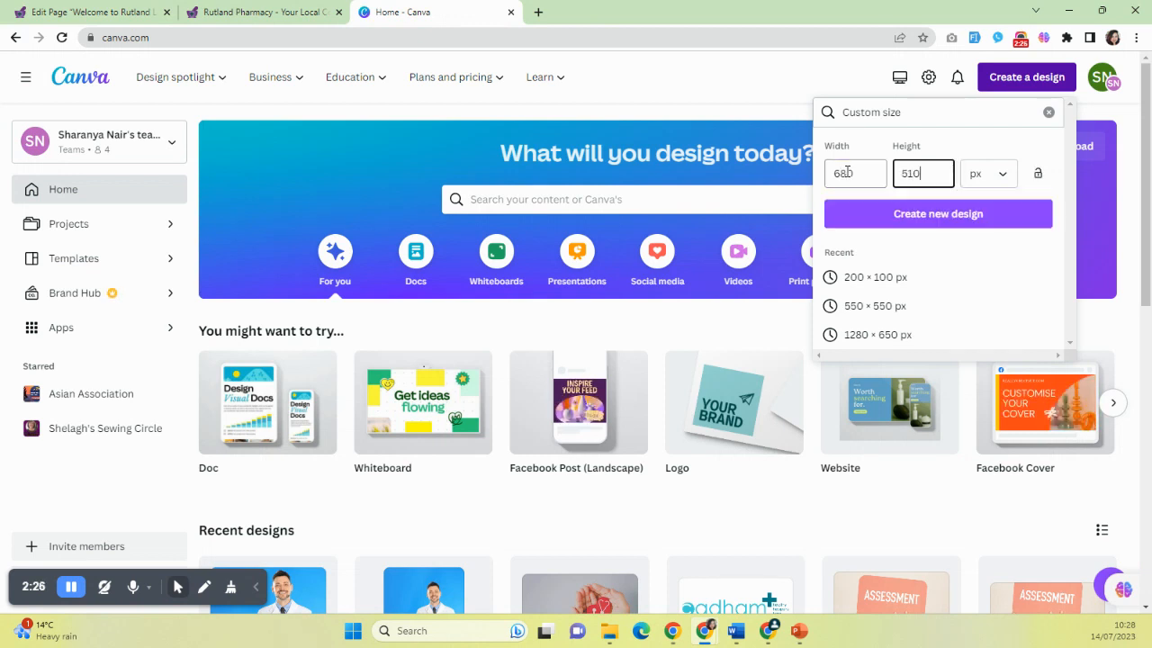
pyautogui.click(914, 229)
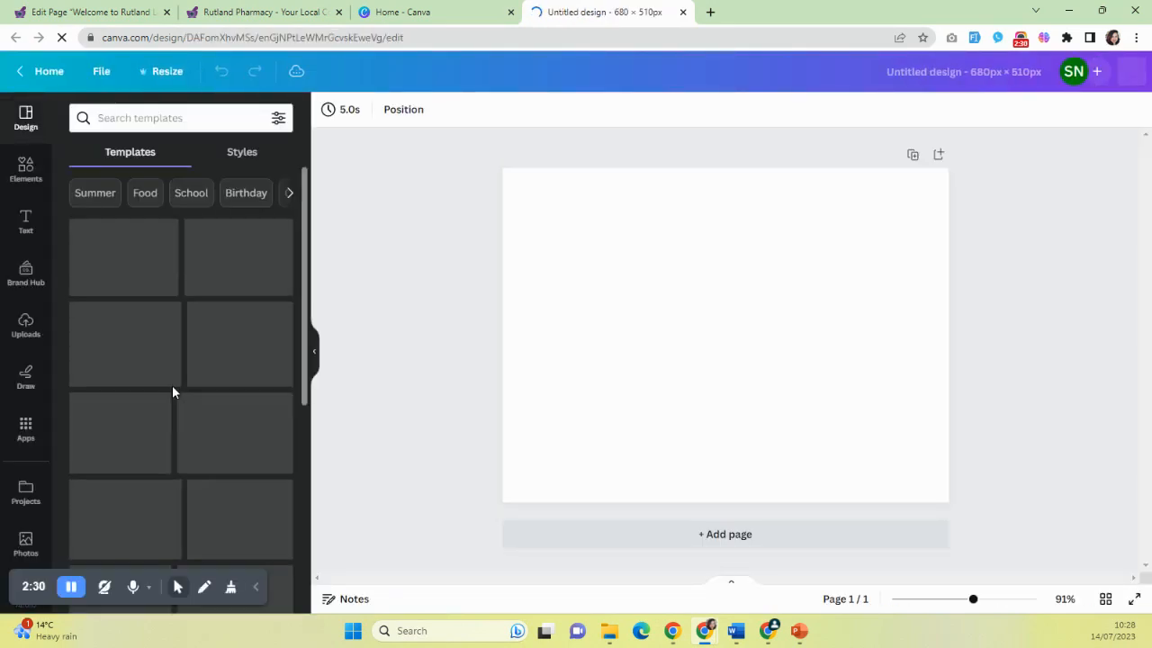
# Step: Browse the stock photos and recent photo searches beside the blank design, leaving the canvas empty
pyautogui.scroll(-1, 11, 465)
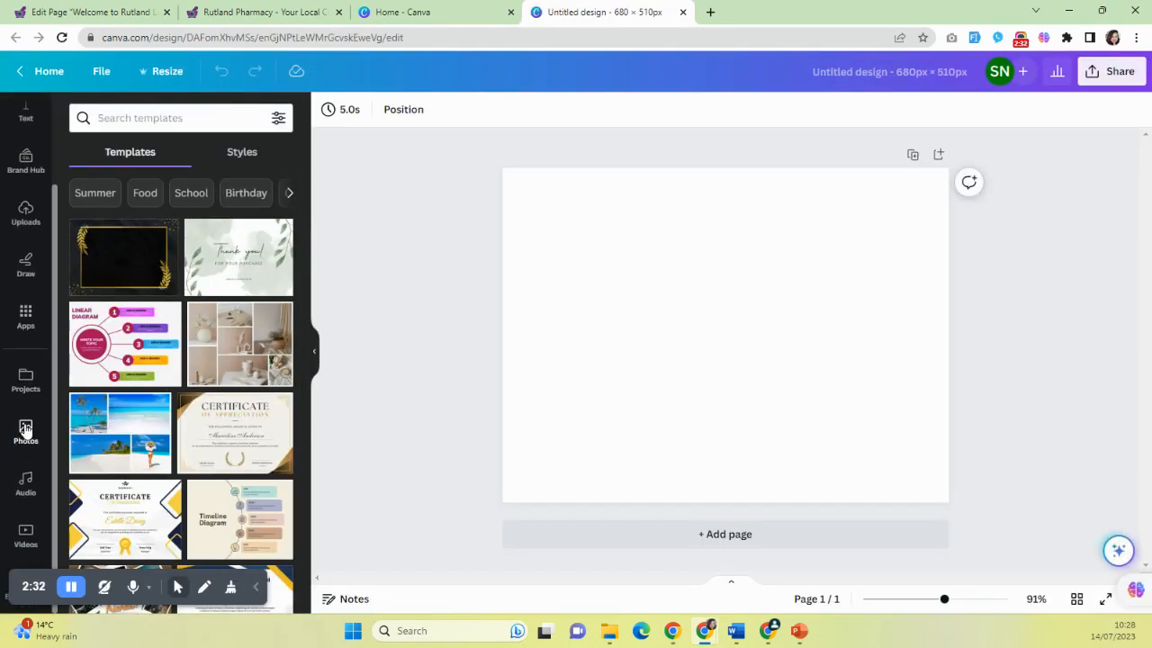
pyautogui.click(25, 428)
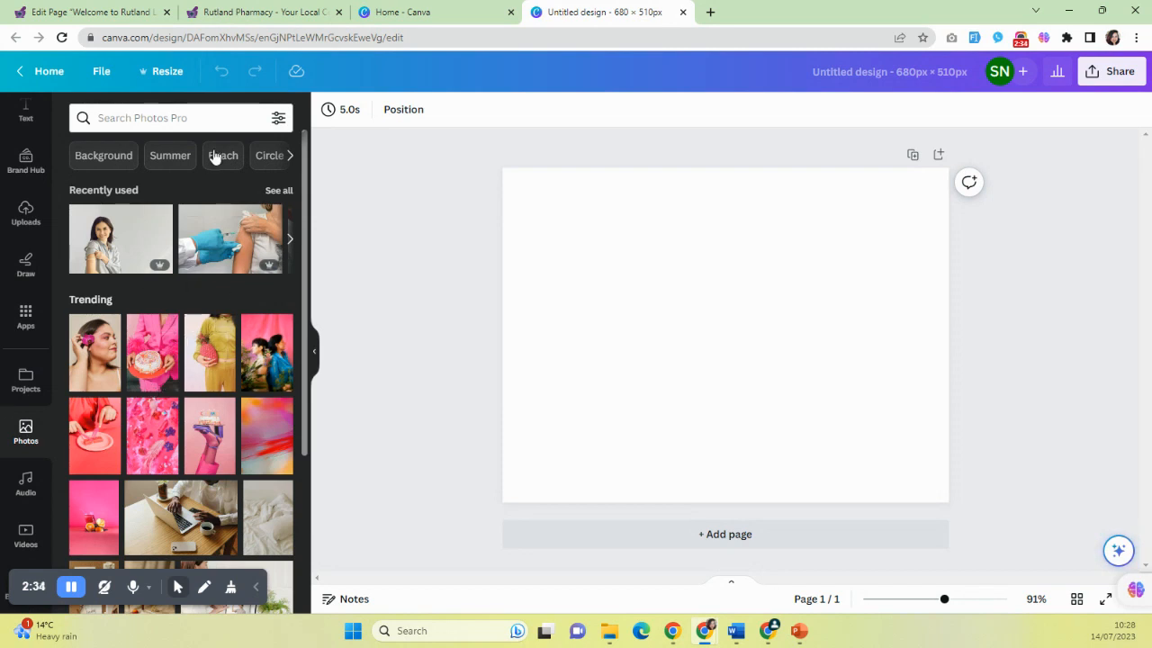
pyautogui.click(205, 118)
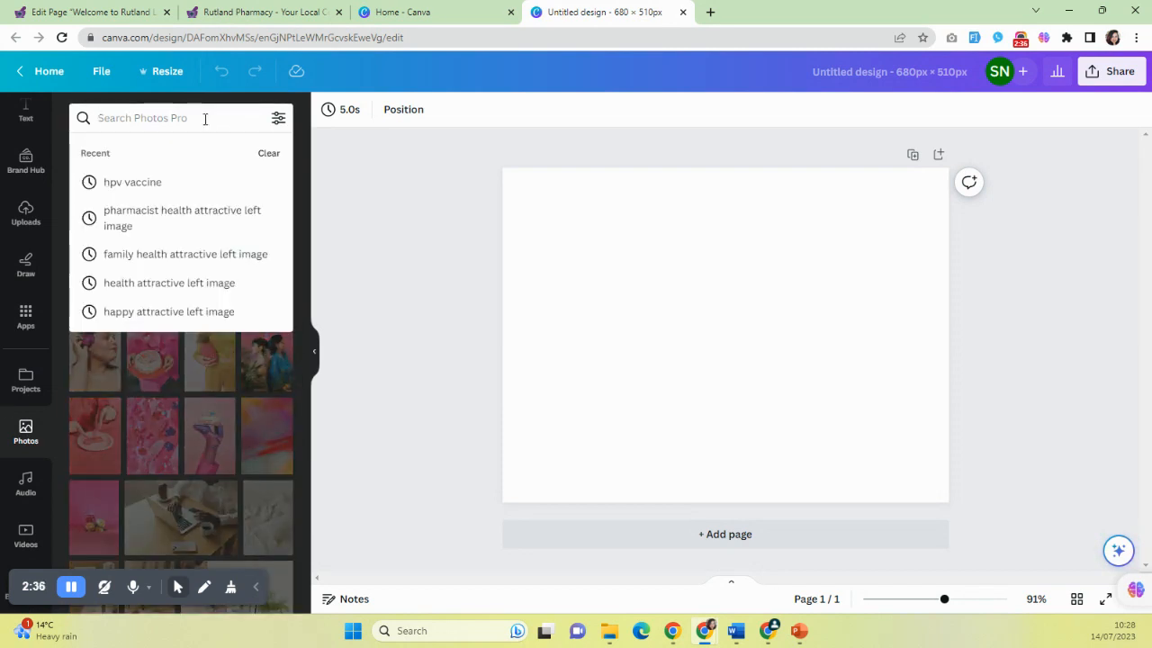
pyautogui.click(372, 276)
pyautogui.click(630, 353)
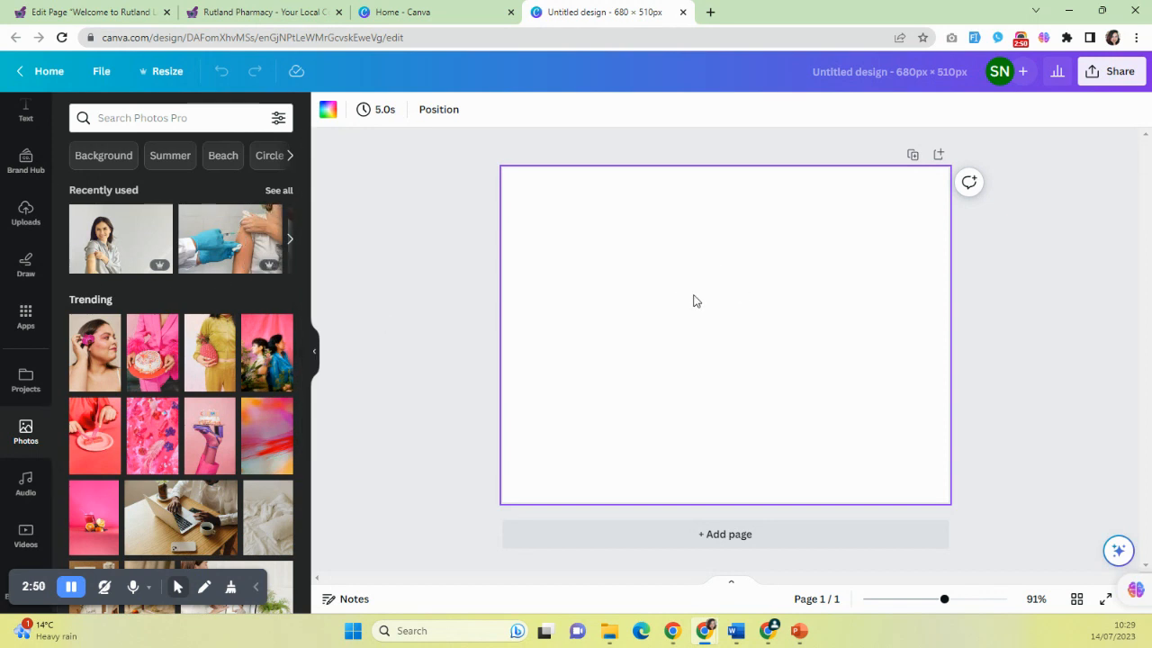
pyautogui.press('Escape')
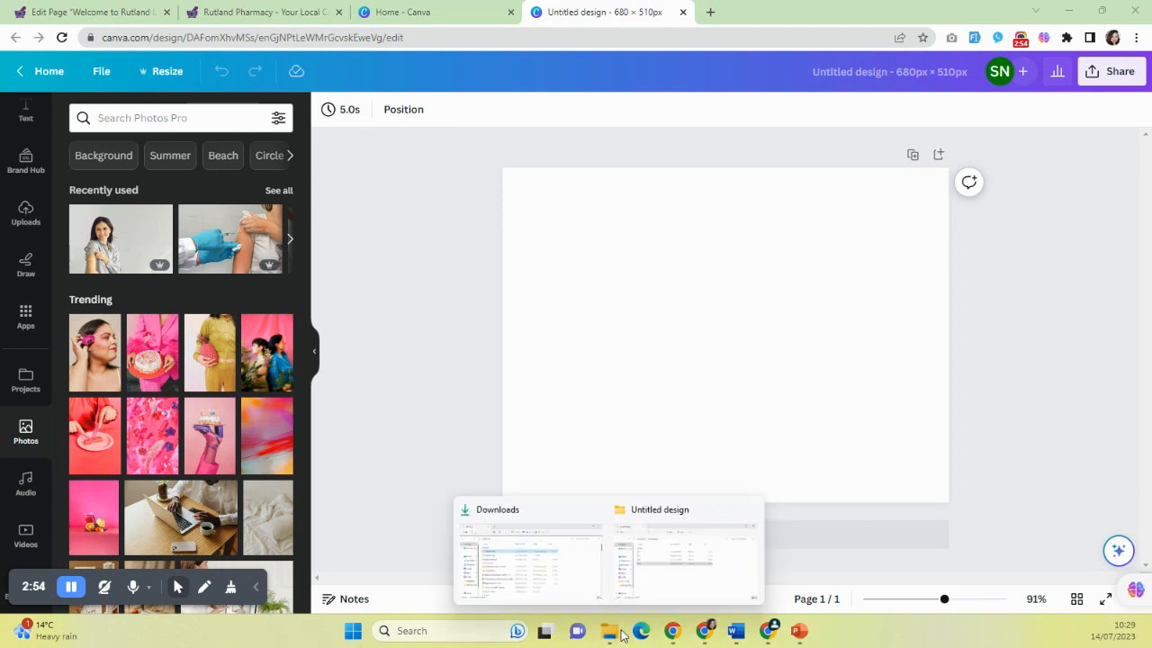
# Step: Add the photo of hands holding a red heart from the Downloads folder to the blank Canva design and set it as the background
pyautogui.moveTo(0, 378); pyautogui.dragTo(646, 336)
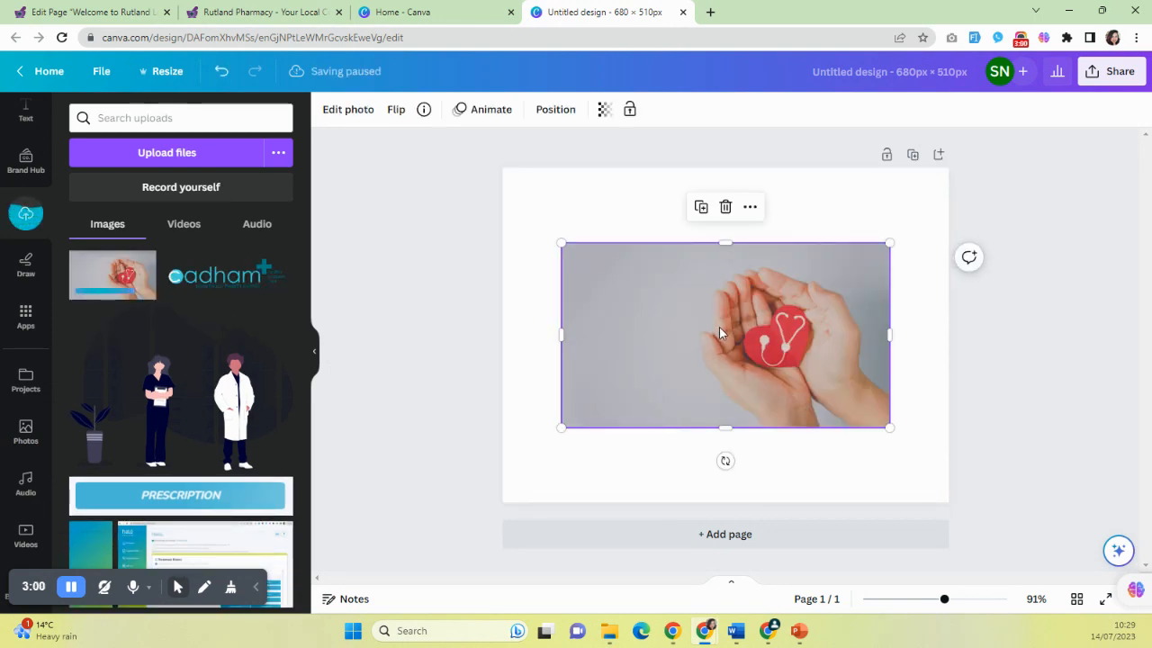
pyautogui.rightClick(717, 327)
pyautogui.click(779, 563)
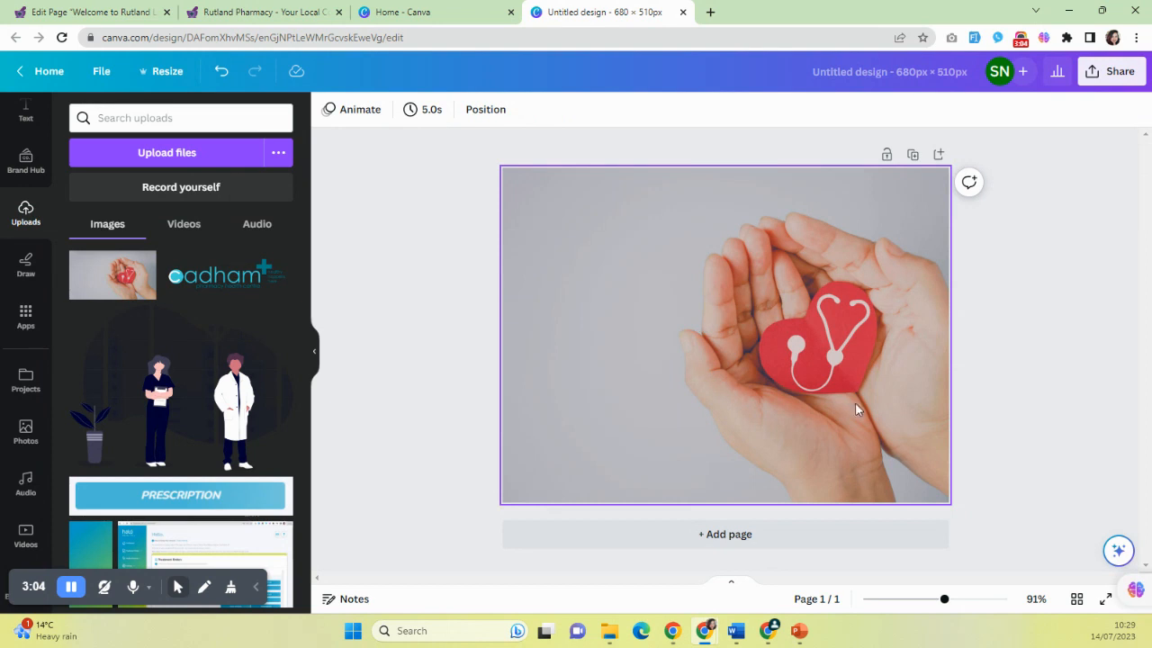
# Step: Review the design's download options with JPG as the file type, and close them without downloading
pyautogui.click(1113, 71)
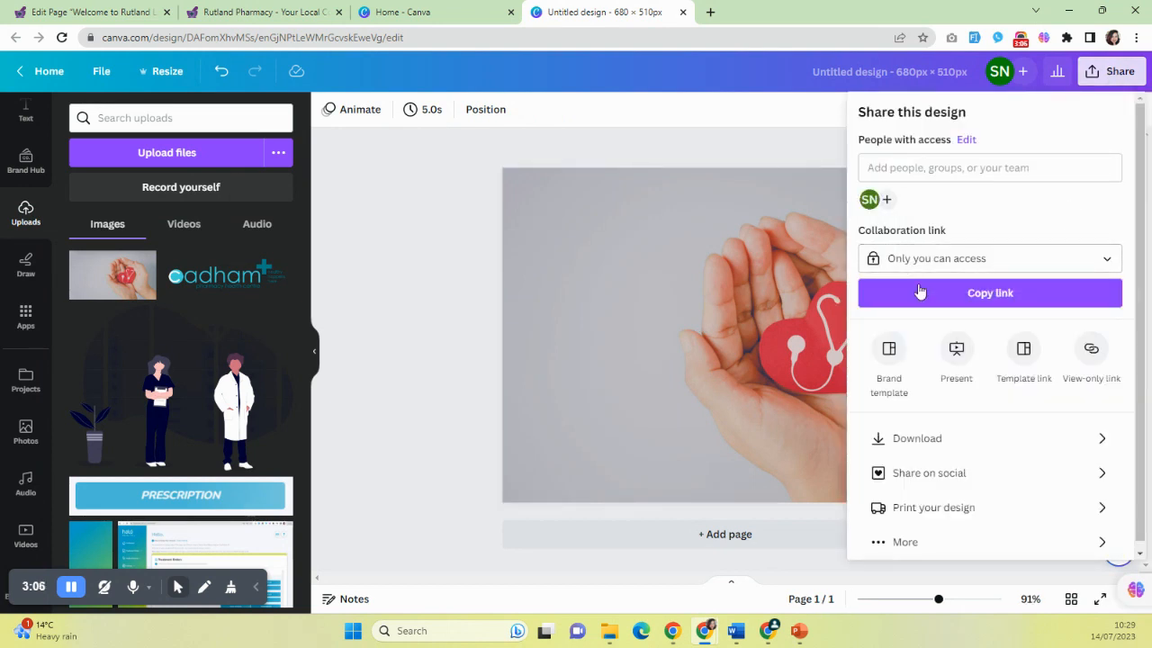
pyautogui.click(917, 438)
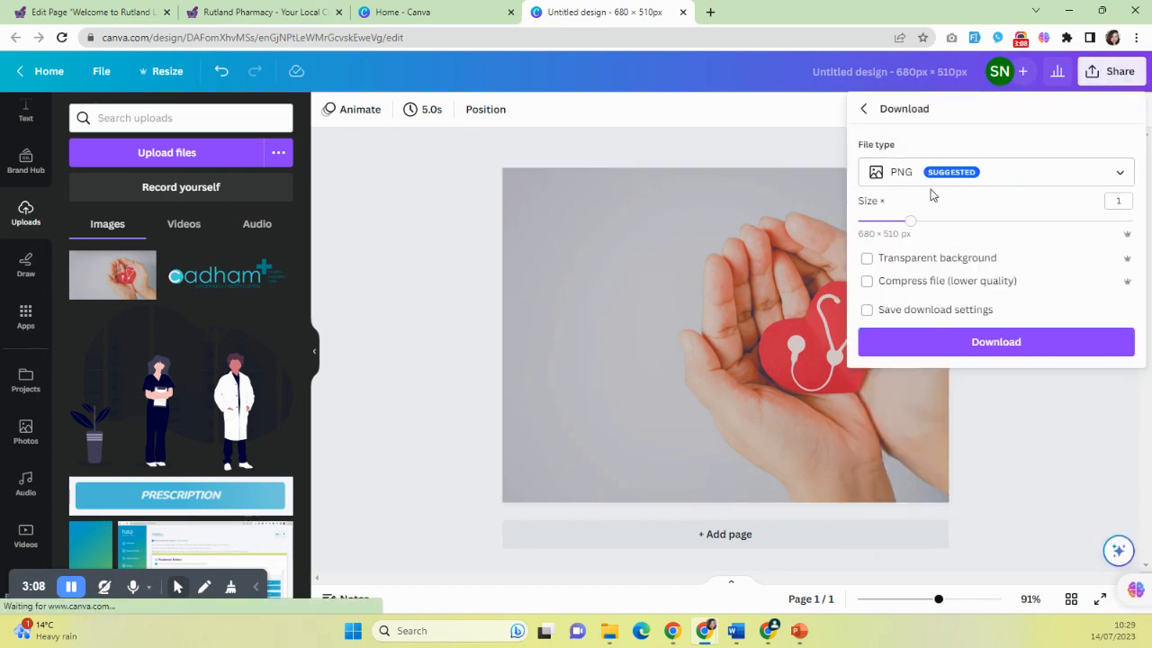
pyautogui.click(927, 172)
pyautogui.click(926, 216)
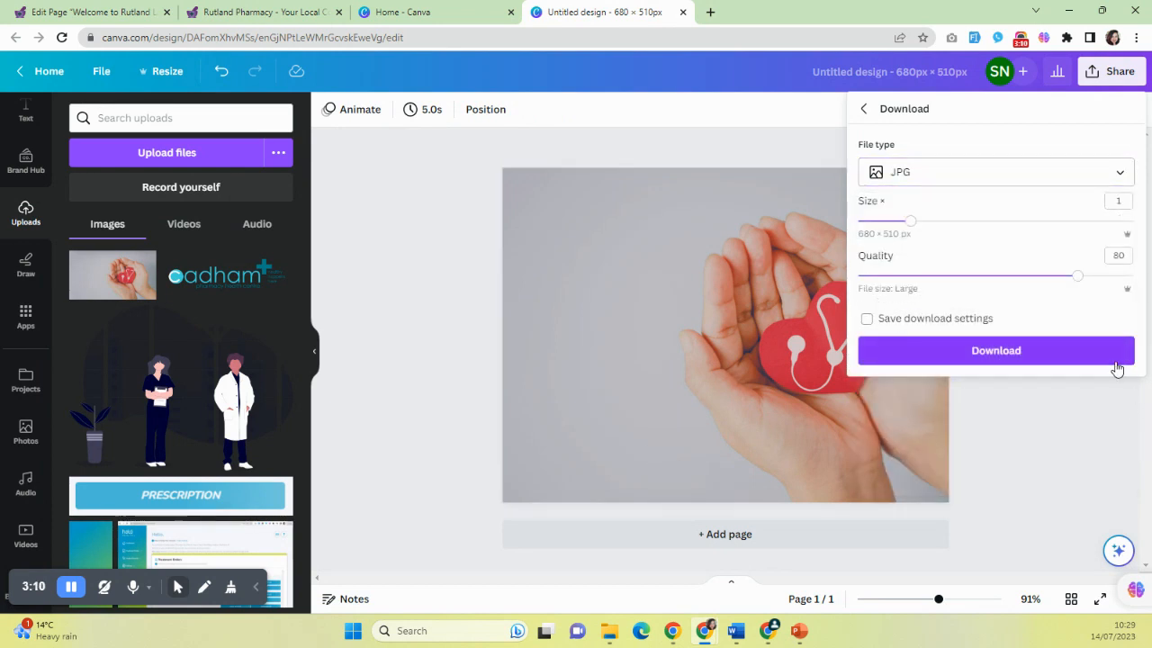
pyautogui.click(406, 237)
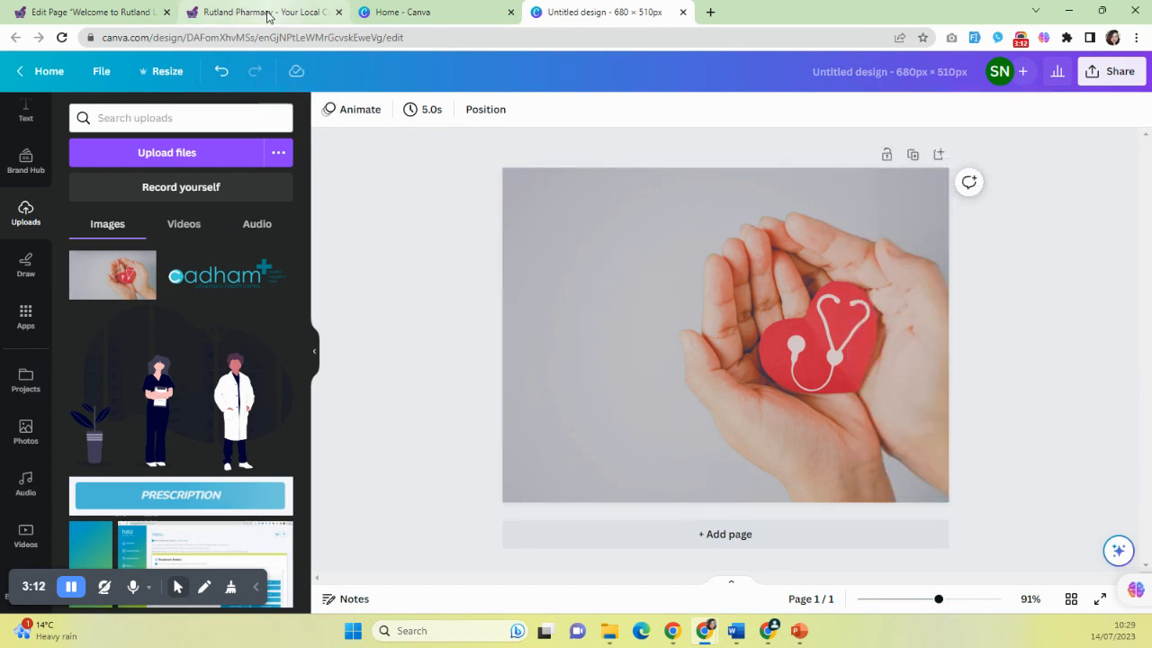
# Step: Check the live homepage's About Us image, return to the page editor and close the image selector without choosing an image
pyautogui.click(268, 13)
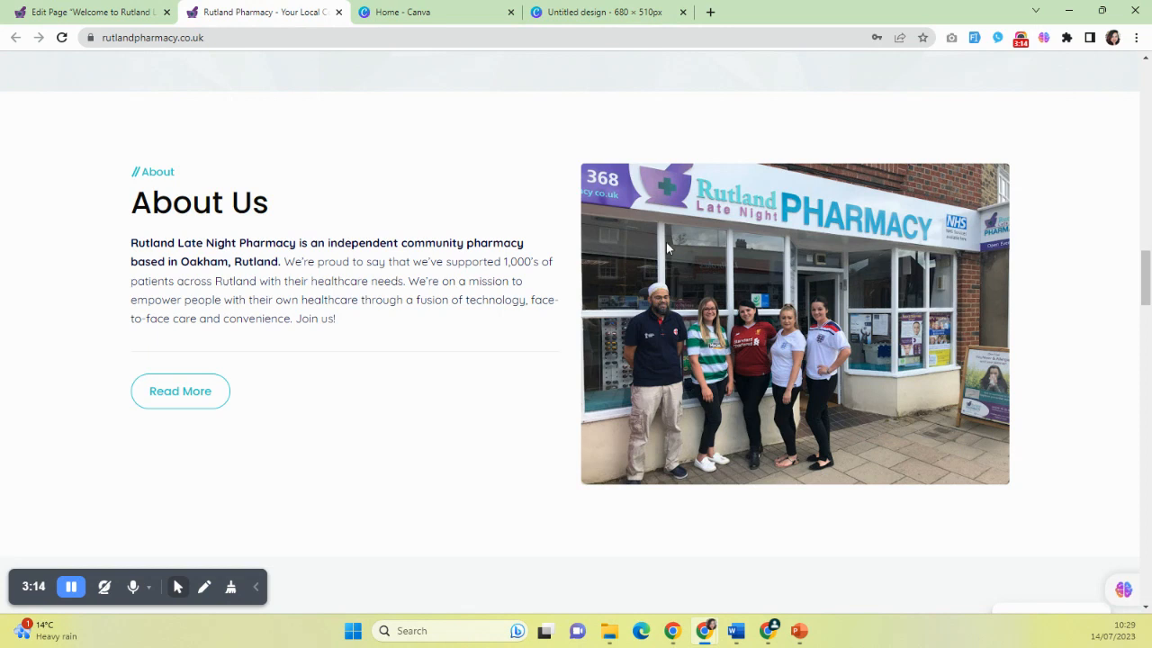
pyautogui.click(108, 12)
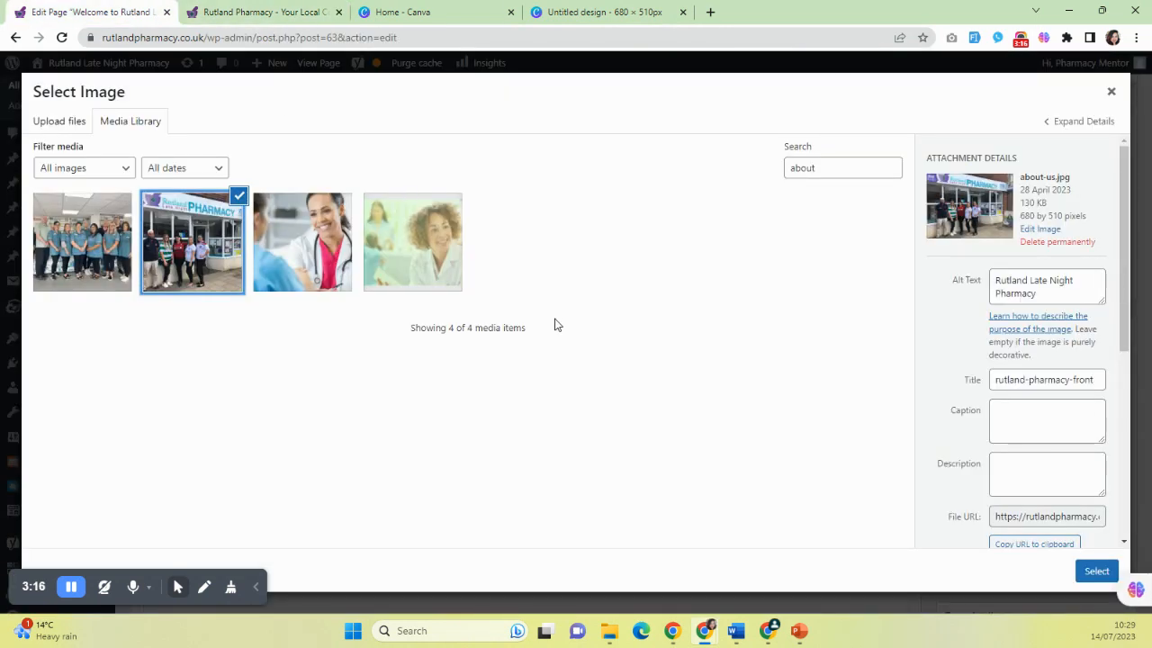
pyautogui.click(1111, 93)
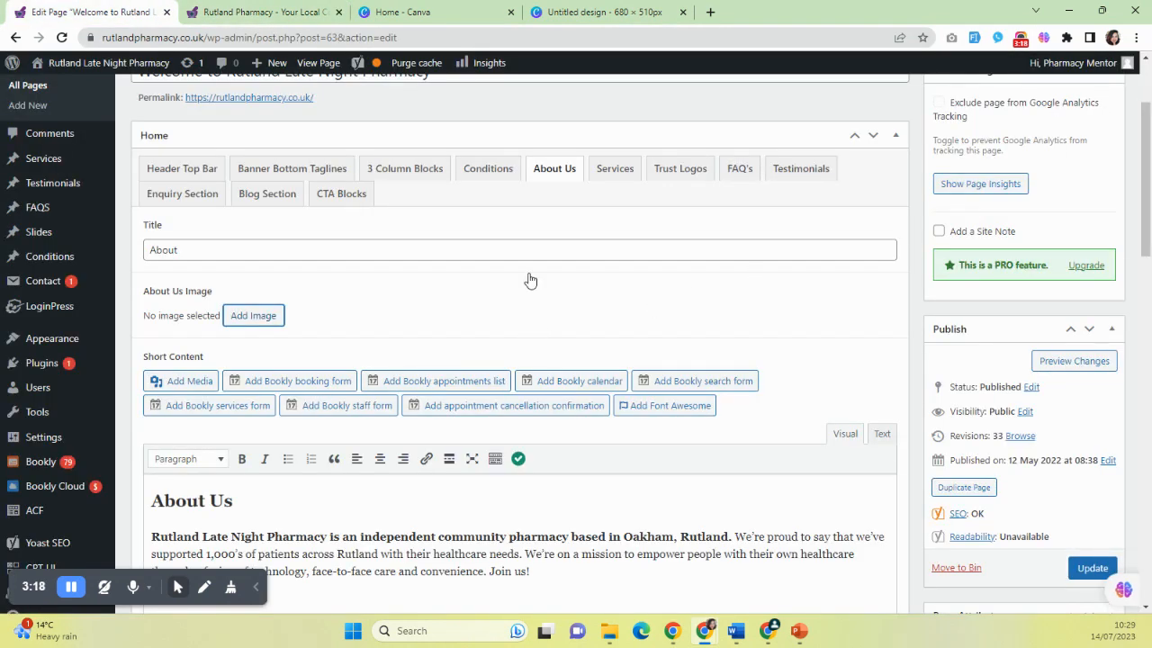
# Step: Look through the live homepage sections from About Us down to the blog and return to the page editor
pyautogui.click(256, 11)
pyautogui.scroll(-5, 733, 346)
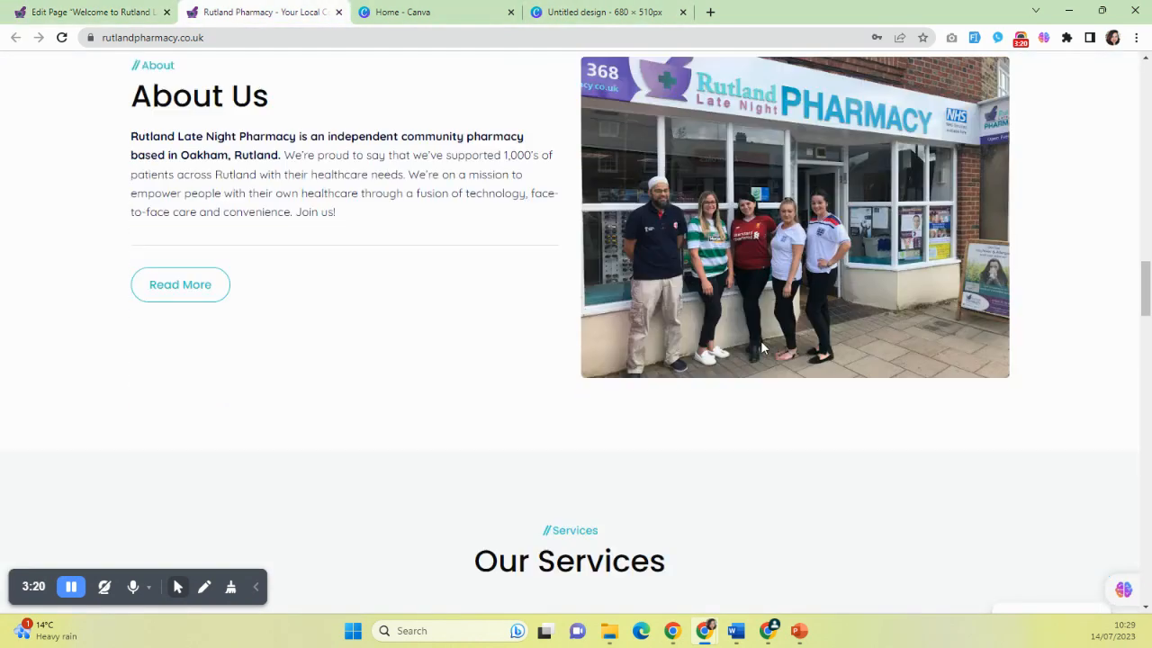
pyautogui.scroll(-10, 542, 352)
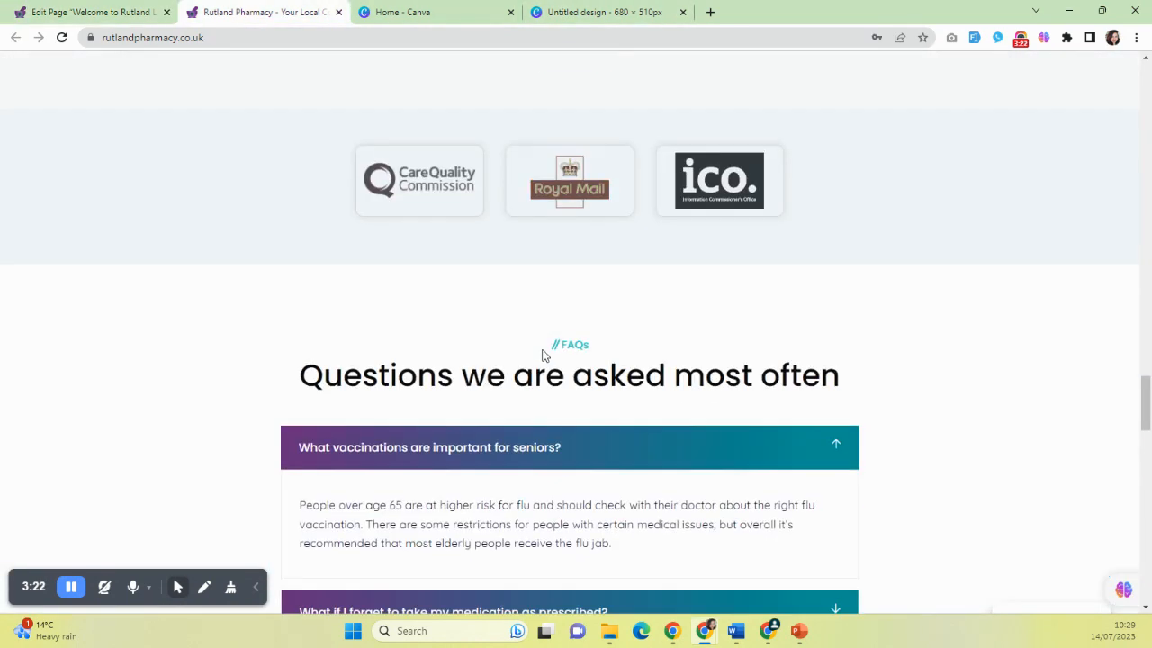
pyautogui.scroll(-10, 543, 354)
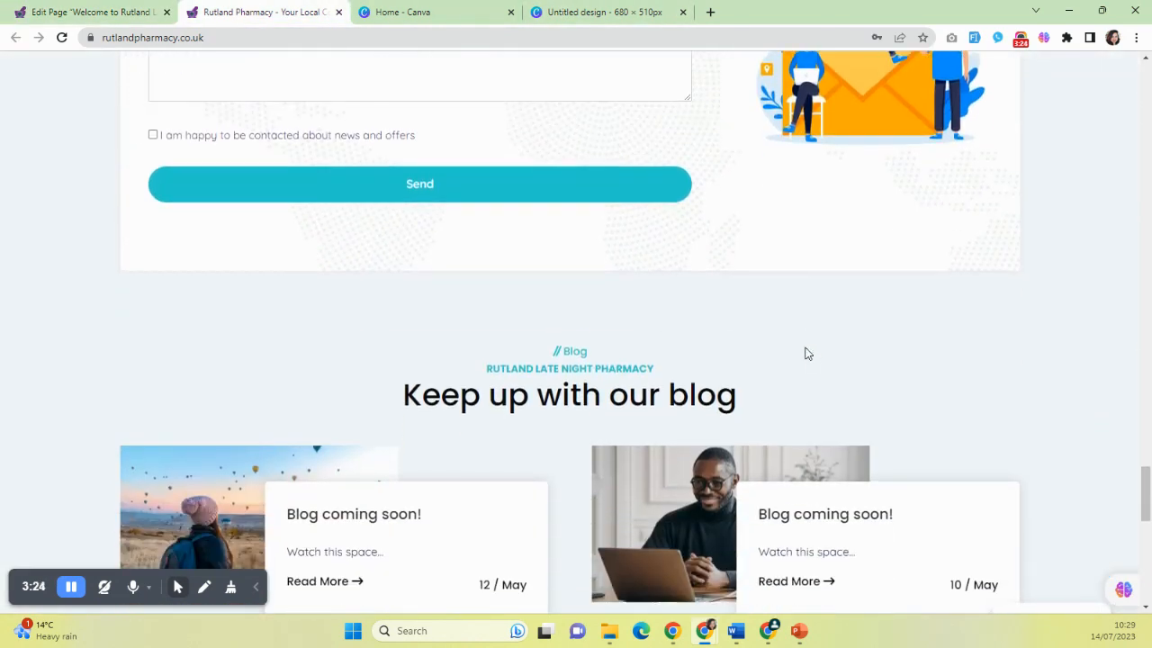
pyautogui.scroll(-4, 805, 352)
pyautogui.scroll(12, 563, 419)
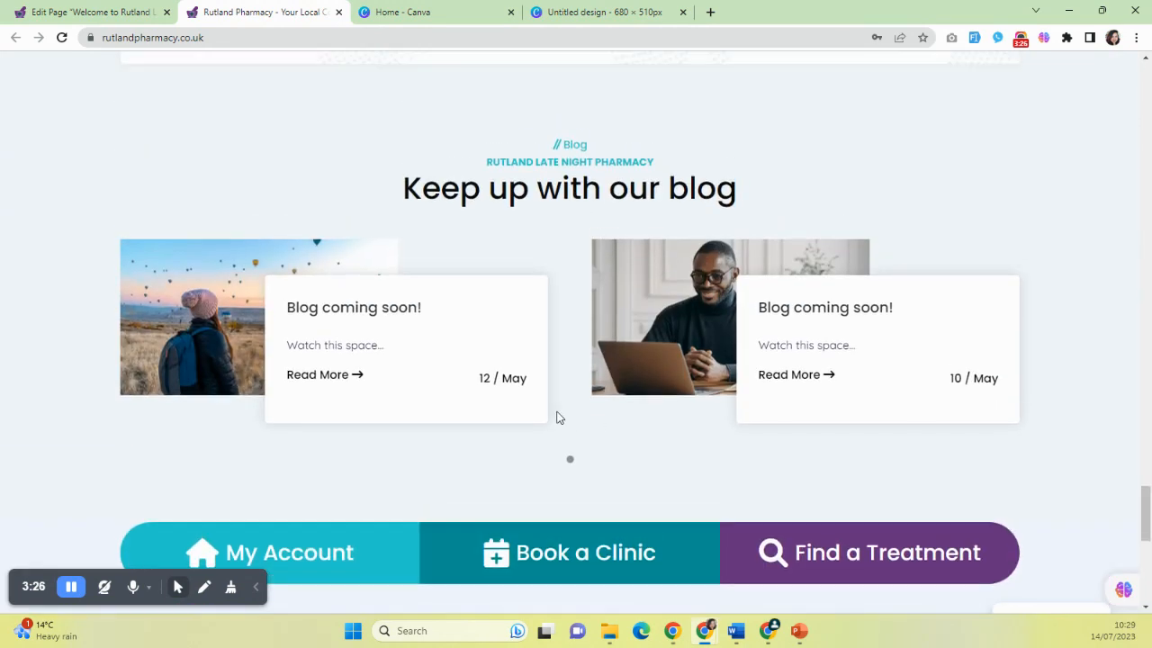
pyautogui.hotkey('ctrl', 'shift', 'Tab')
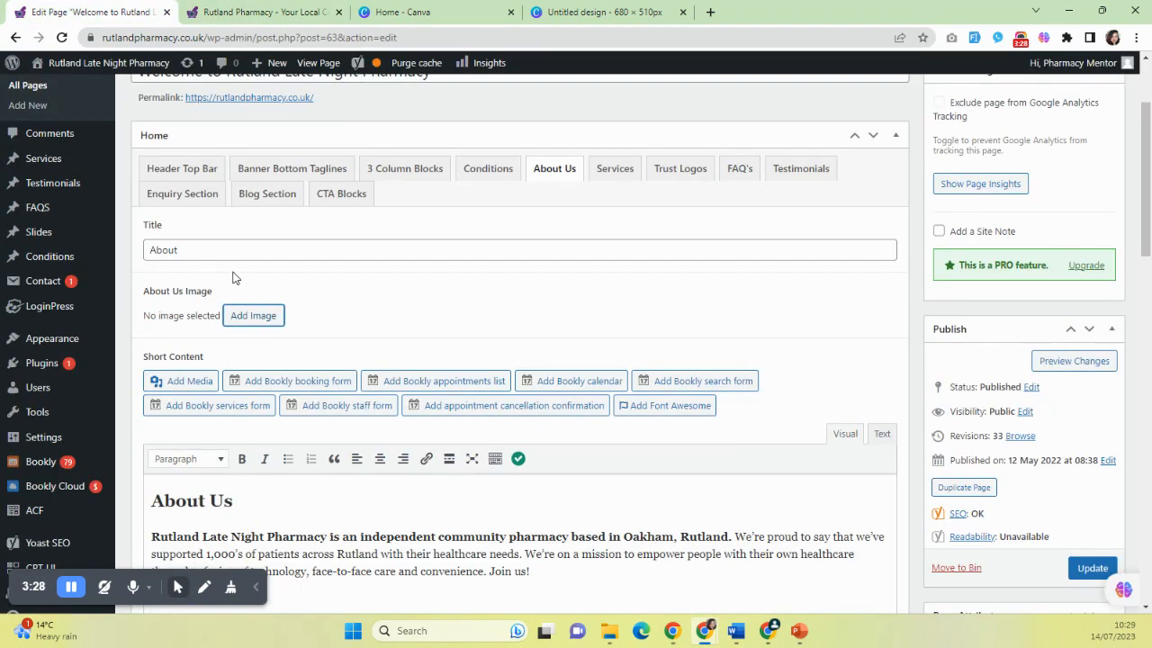
# Step: Open the live site's About Us page and examine its text and layout down to the footer
pyautogui.click(318, 13)
pyautogui.scroll(7, 1038, 286)
pyautogui.moveTo(1147, 306); pyautogui.dragTo(1147, 67)
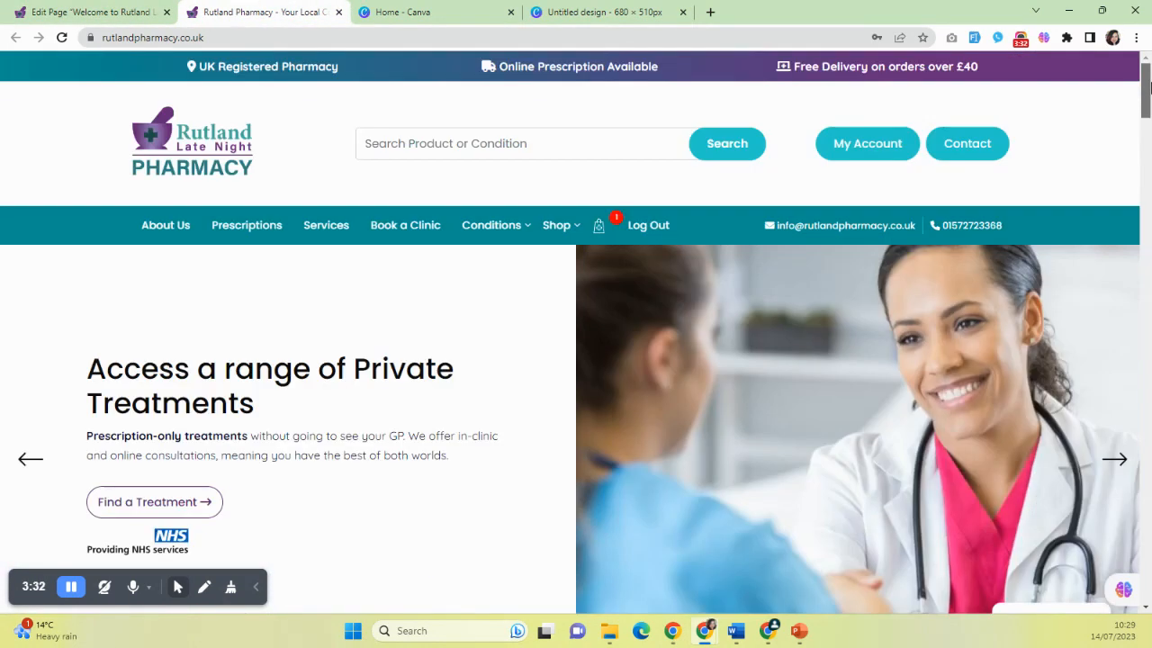
pyautogui.click(171, 225)
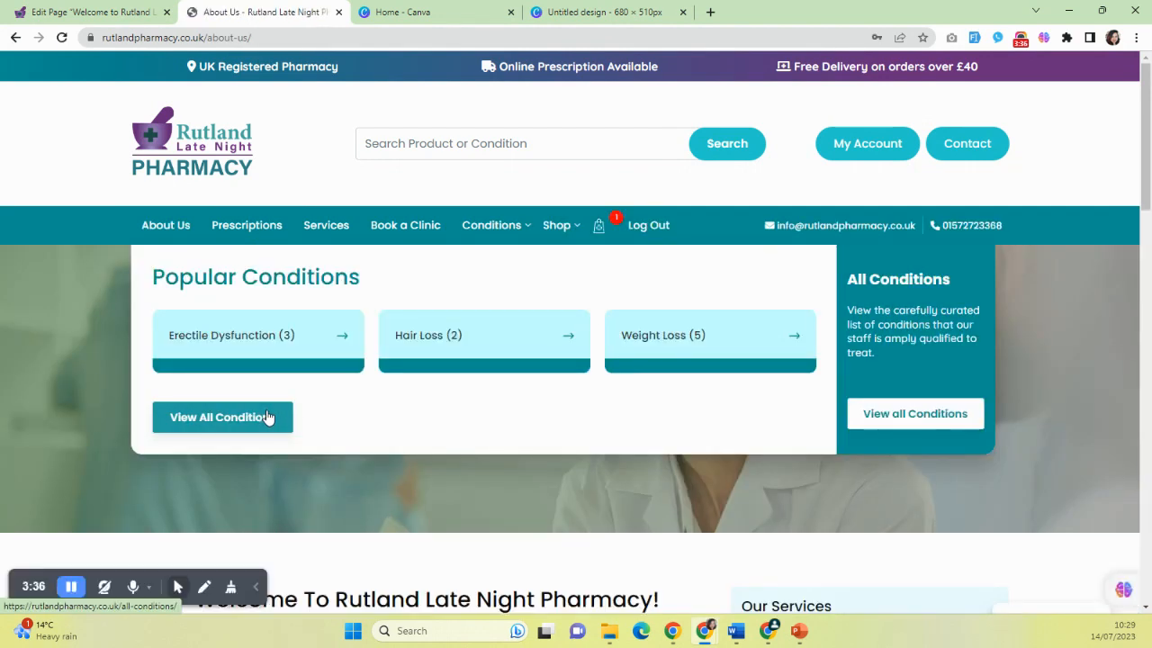
pyautogui.scroll(-5, 342, 423)
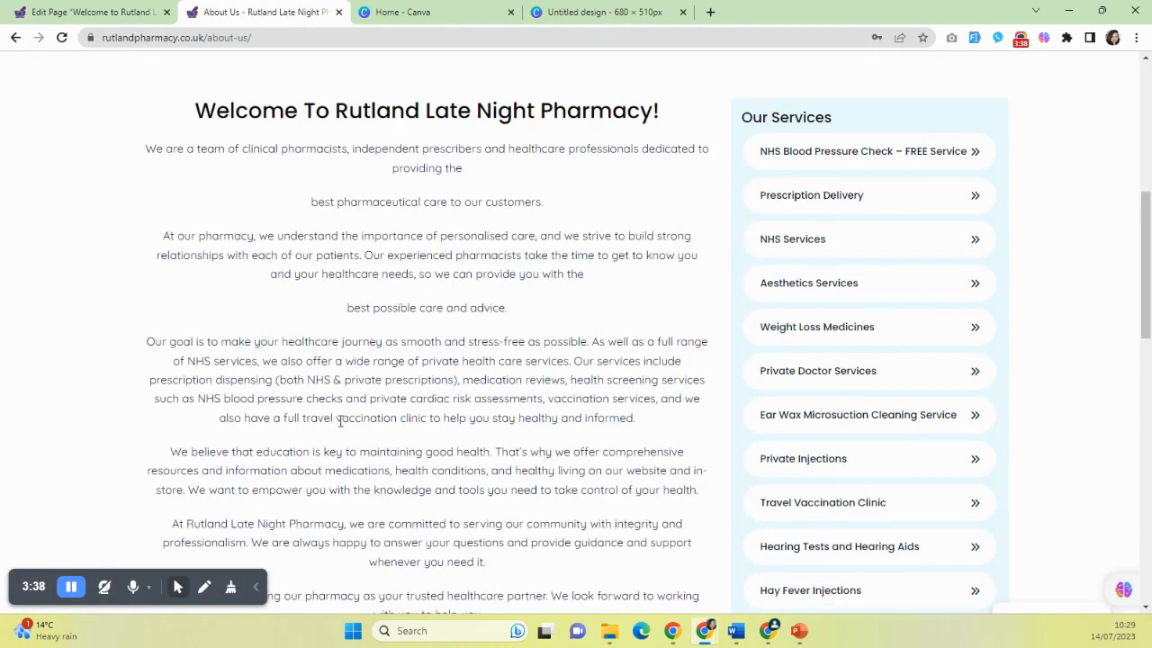
pyautogui.scroll(-7, 558, 297)
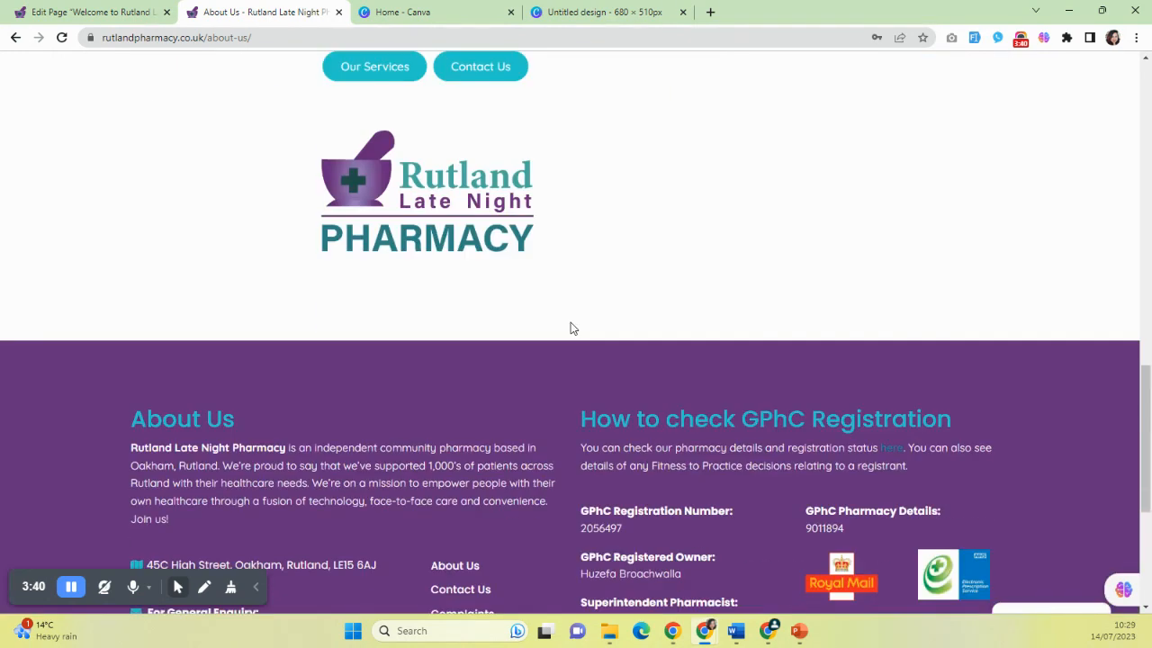
pyautogui.scroll(3, 510, 332)
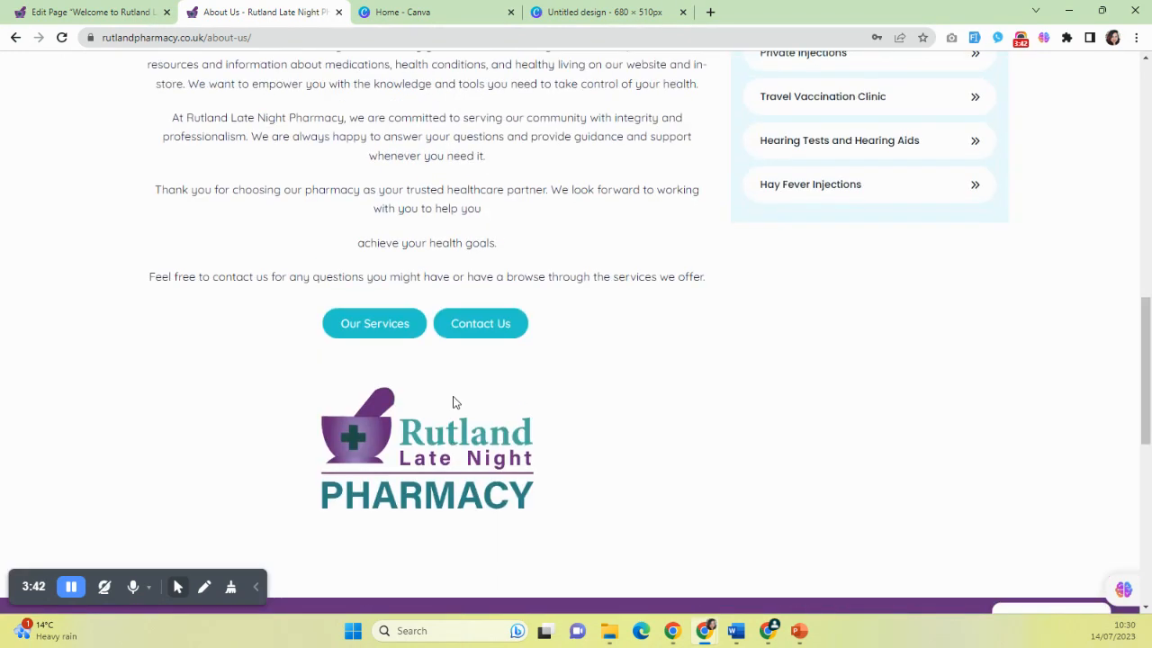
pyautogui.scroll(2, 432, 398)
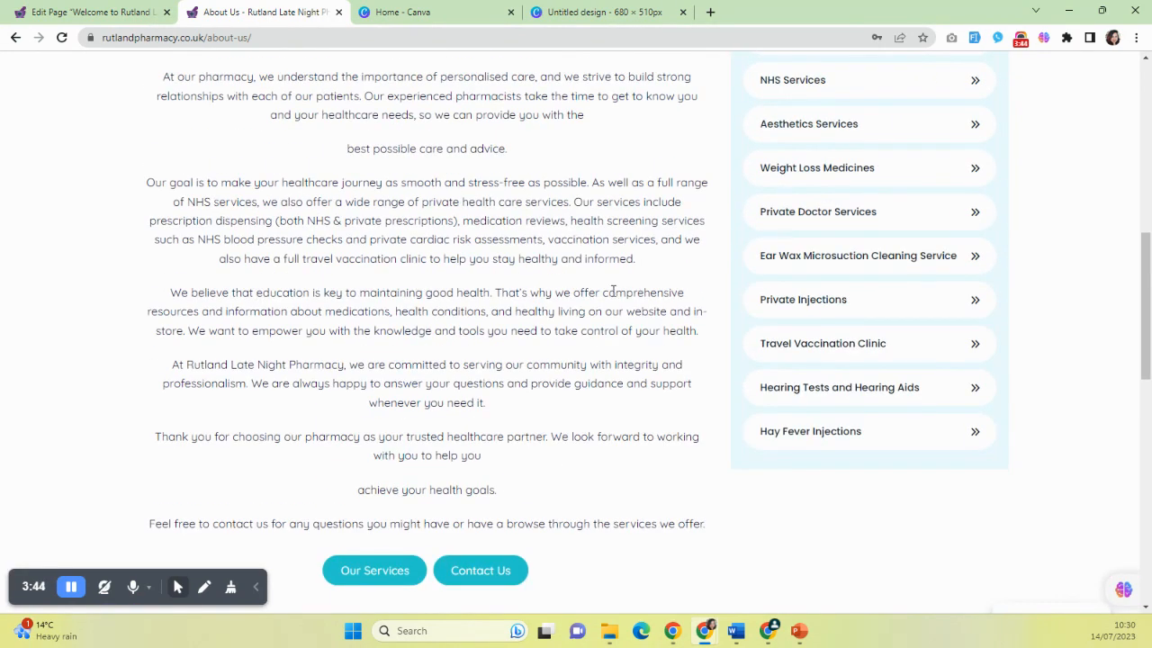
# Step: Leave the home page editor without saving and open the About Us page for editing from the WordPress Pages list
pyautogui.click(90, 12)
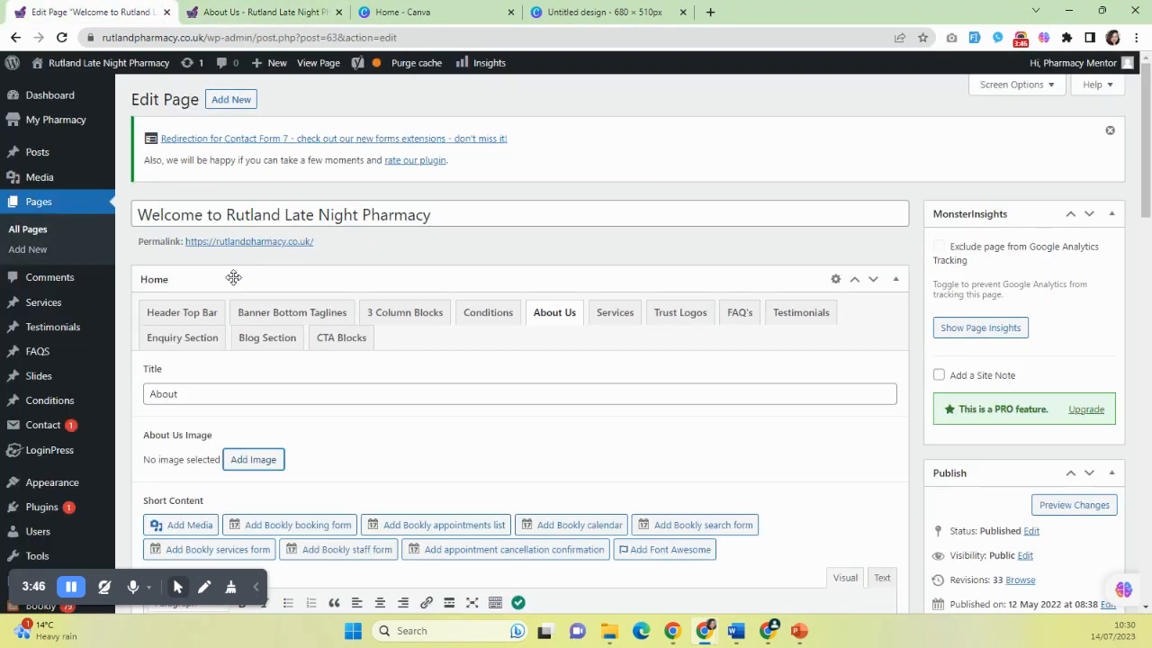
pyautogui.click(41, 207)
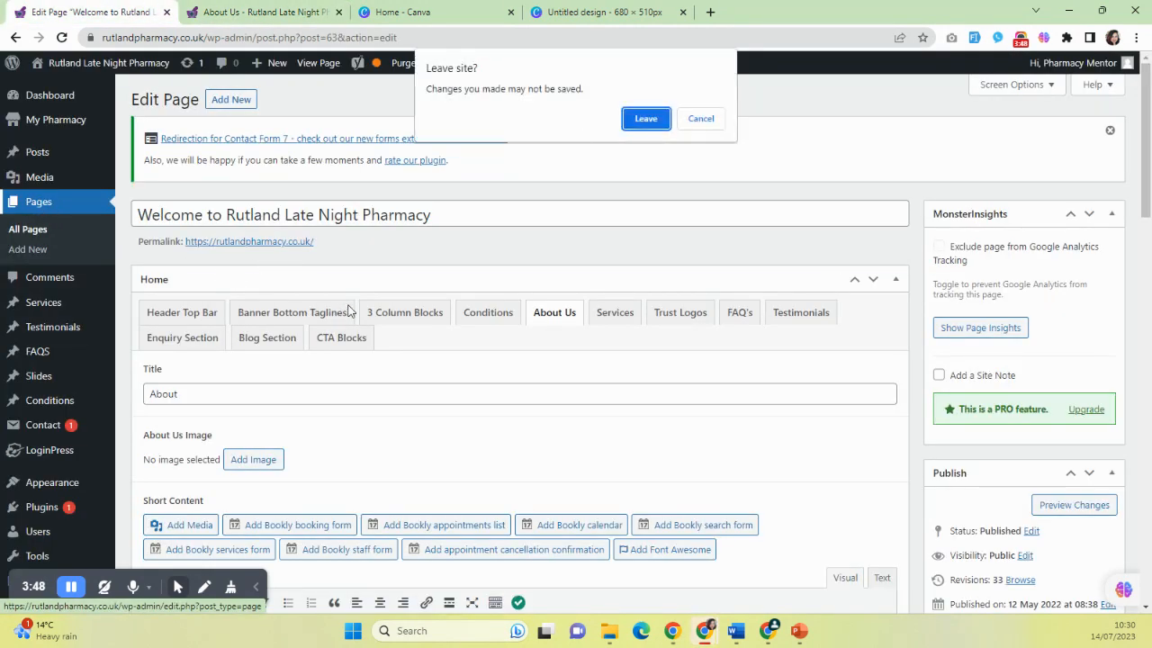
pyautogui.click(645, 120)
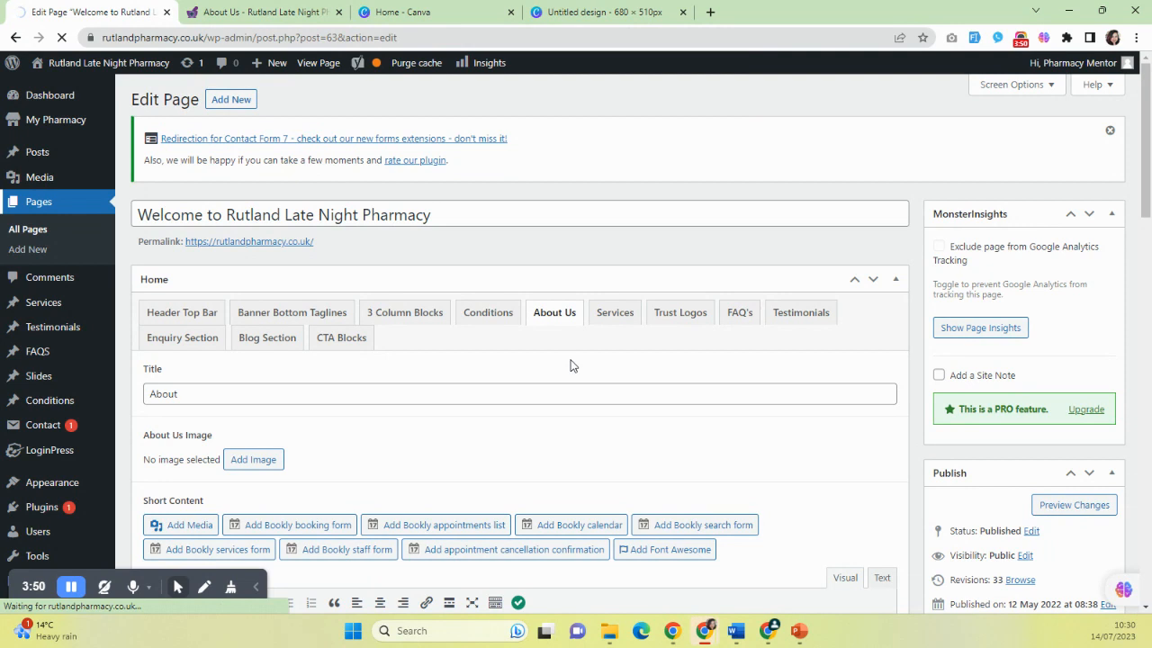
pyautogui.click(959, 203)
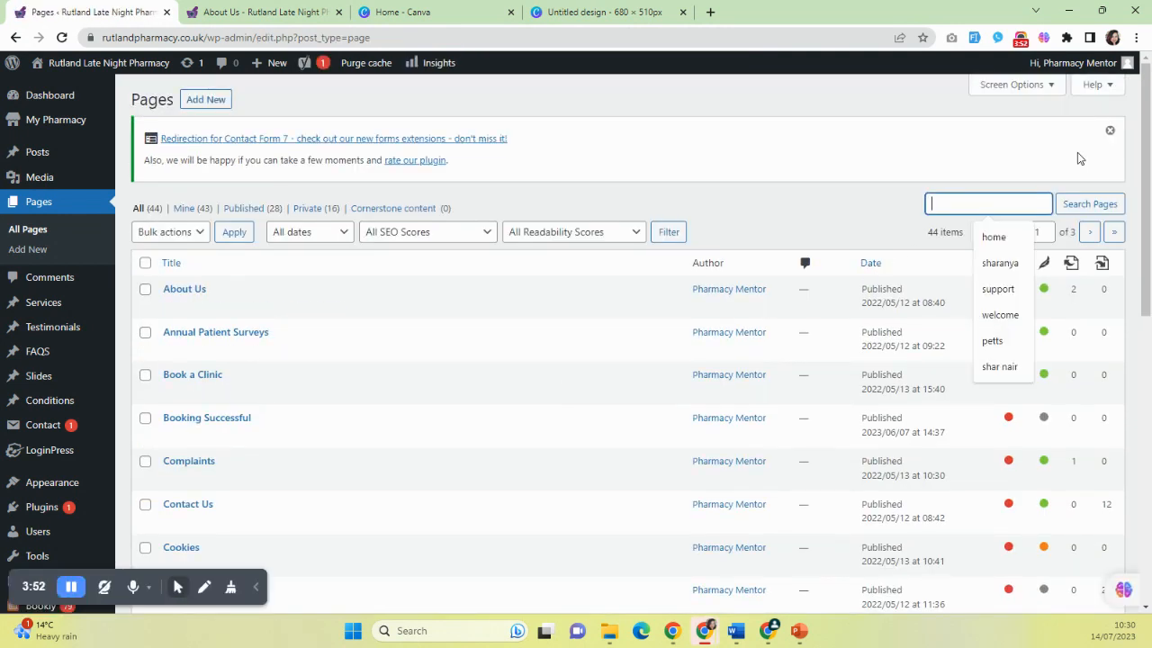
pyautogui.write('about')
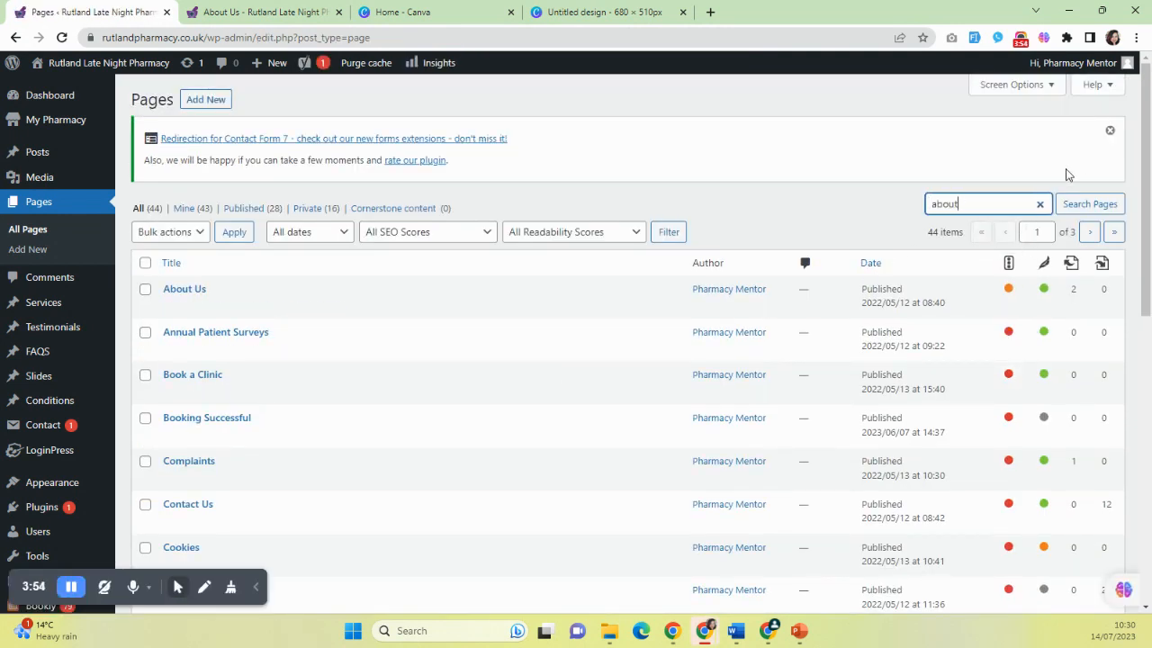
pyautogui.moveTo(201, 313)
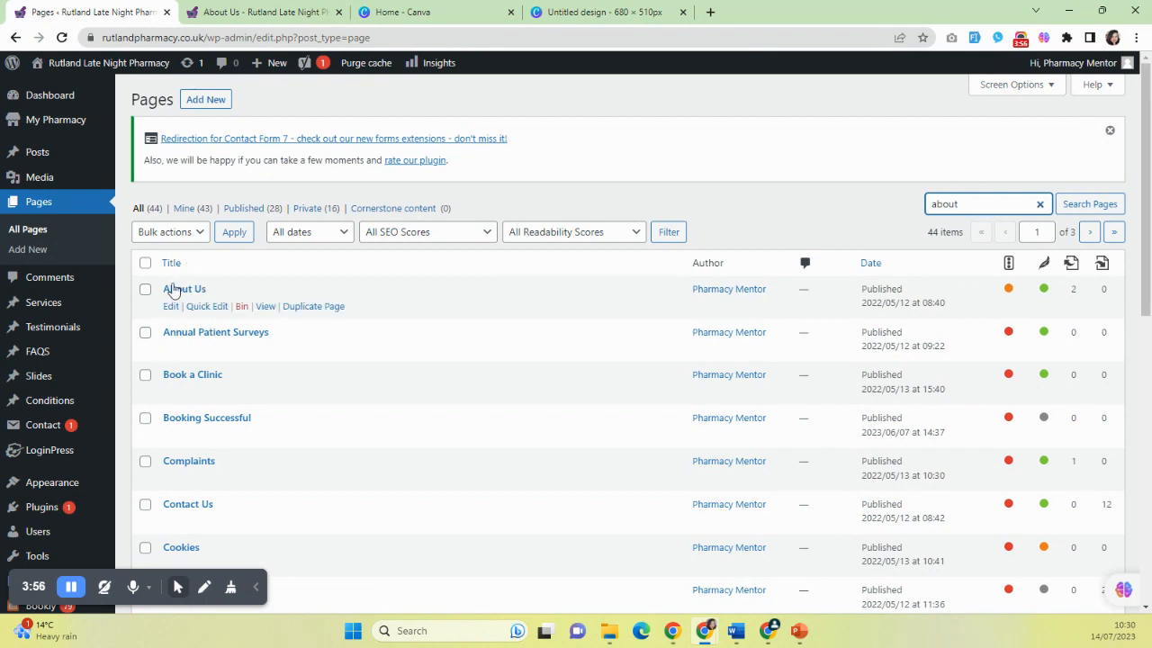
pyautogui.click(188, 290)
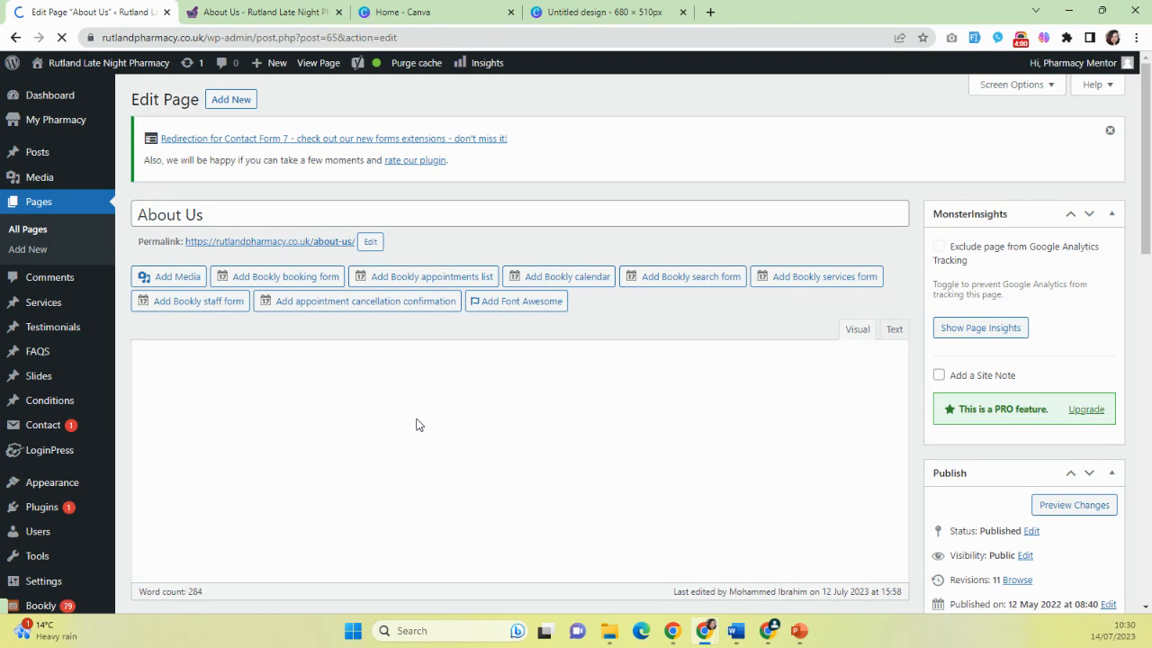
# Step: Insert an empty line after the "Our goal is to make your healthcare journey" paragraph in the page content
pyautogui.scroll(-2, 540, 396)
pyautogui.scroll(-2, 658, 381)
pyautogui.click(664, 338)
pyautogui.press('Return')
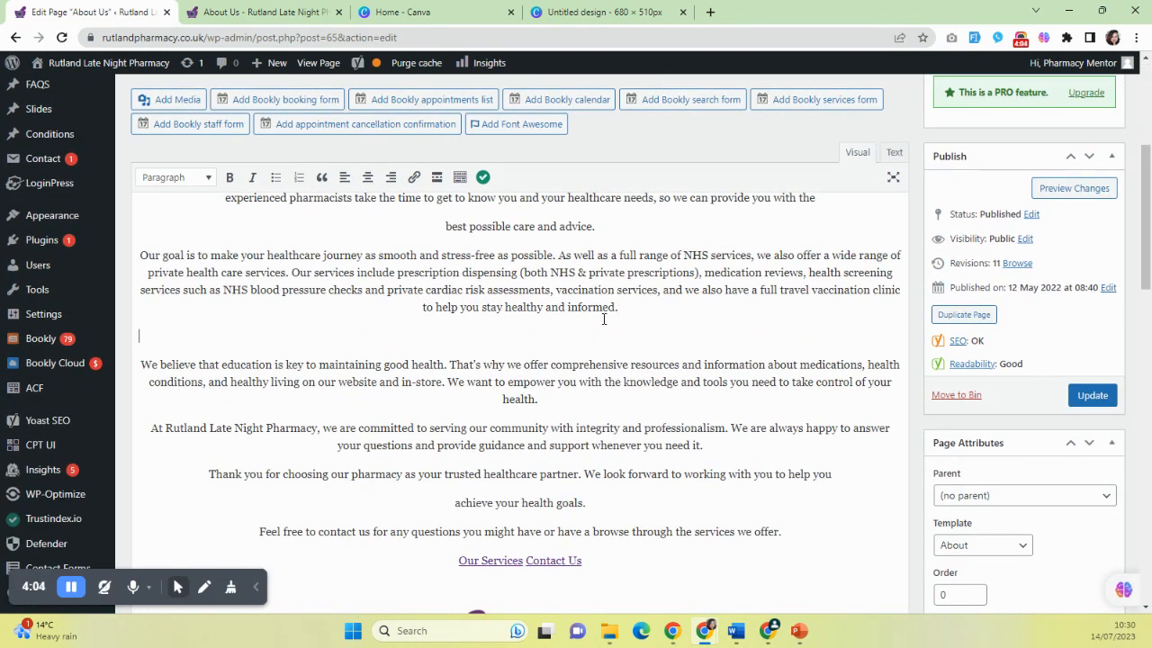
pyautogui.scroll(1, 184, 205)
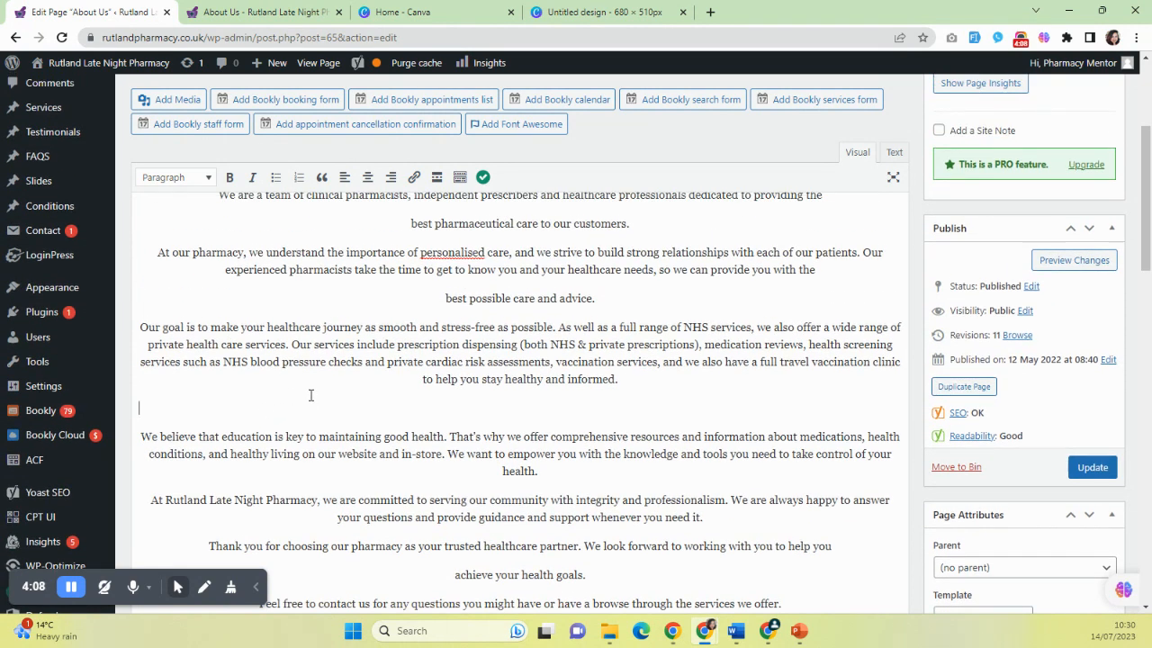
# Step: Insert the team photo rutland-late-night-pharmacy.jpg from the Media Library on the empty line
pyautogui.click(180, 100)
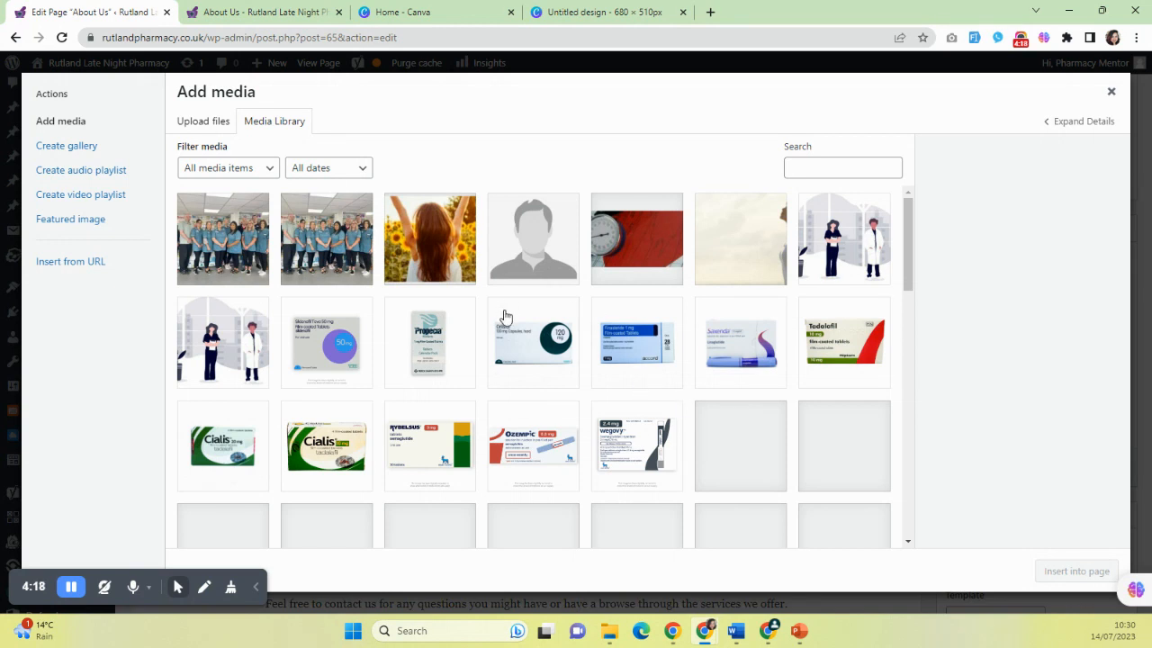
pyautogui.click(326, 239)
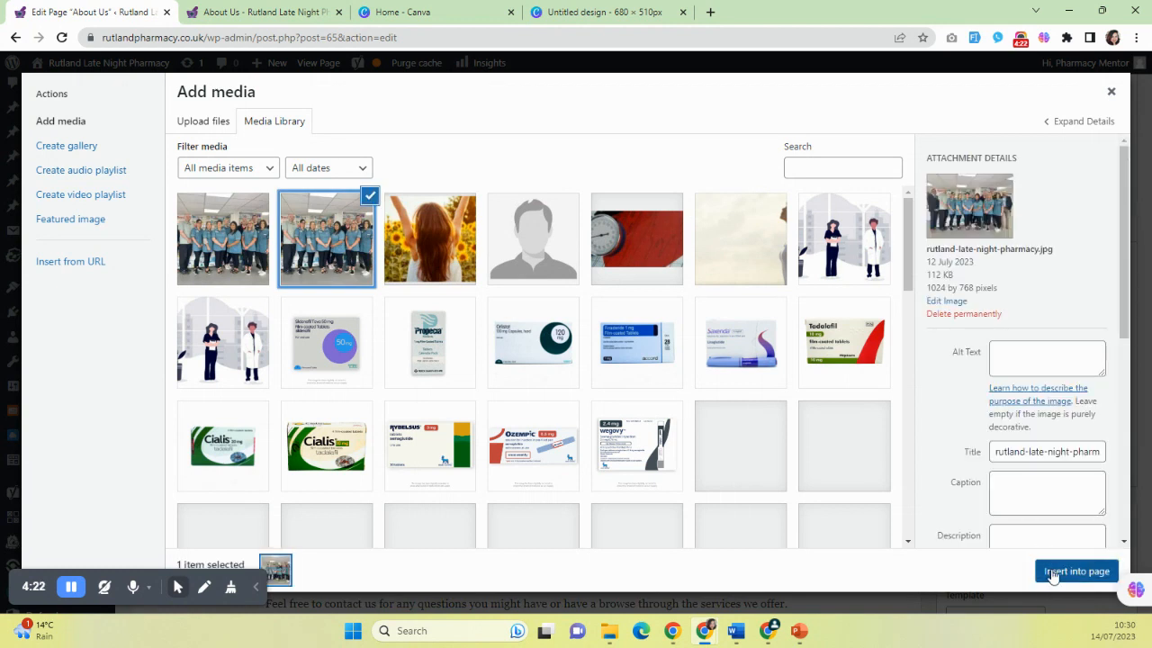
pyautogui.click(1054, 574)
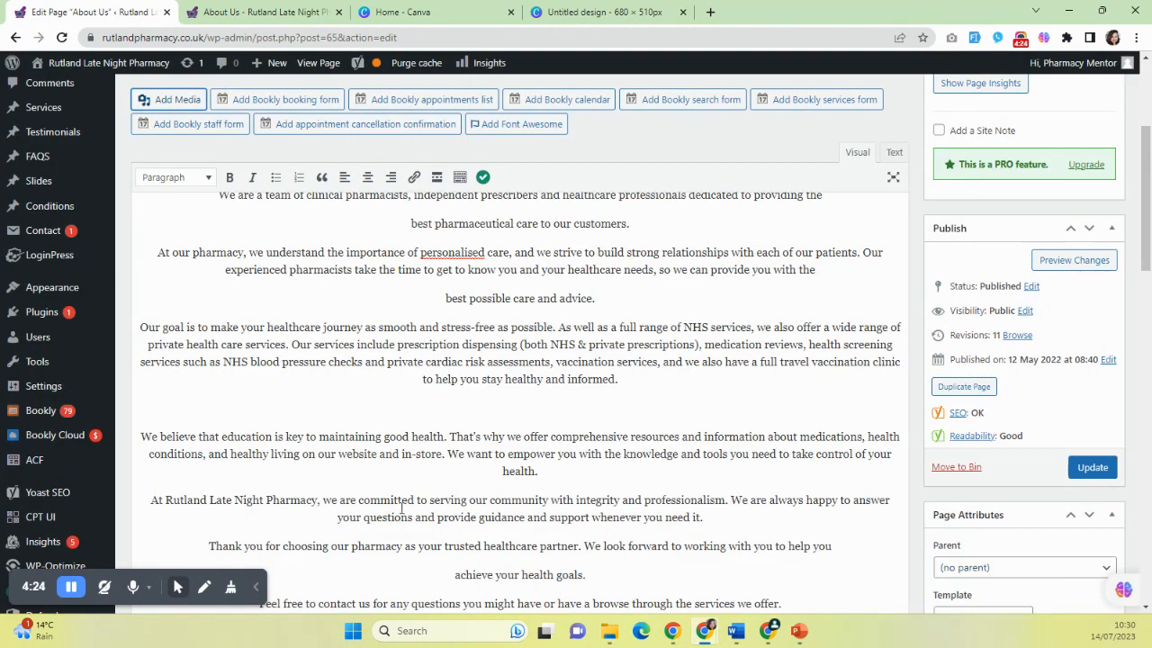
# Step: Centre the team photo in the About Us content and set its size to Full Size – 1024 × 768
pyautogui.scroll(-1, 563, 419)
pyautogui.click(302, 392)
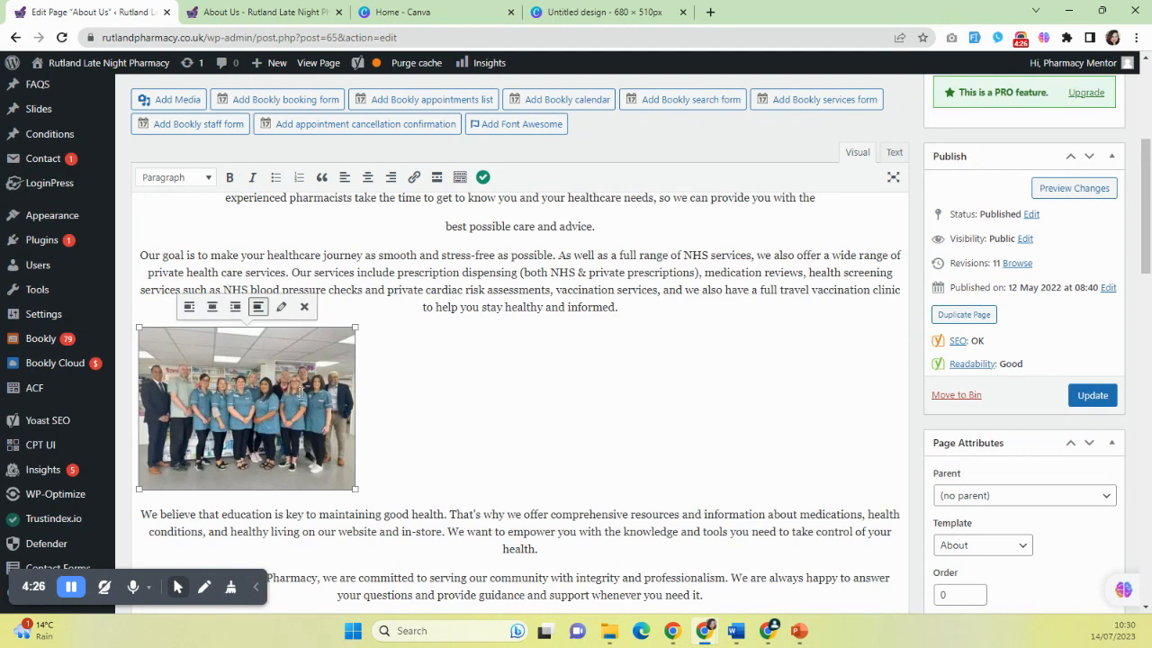
pyautogui.click(281, 308)
pyautogui.click(300, 304)
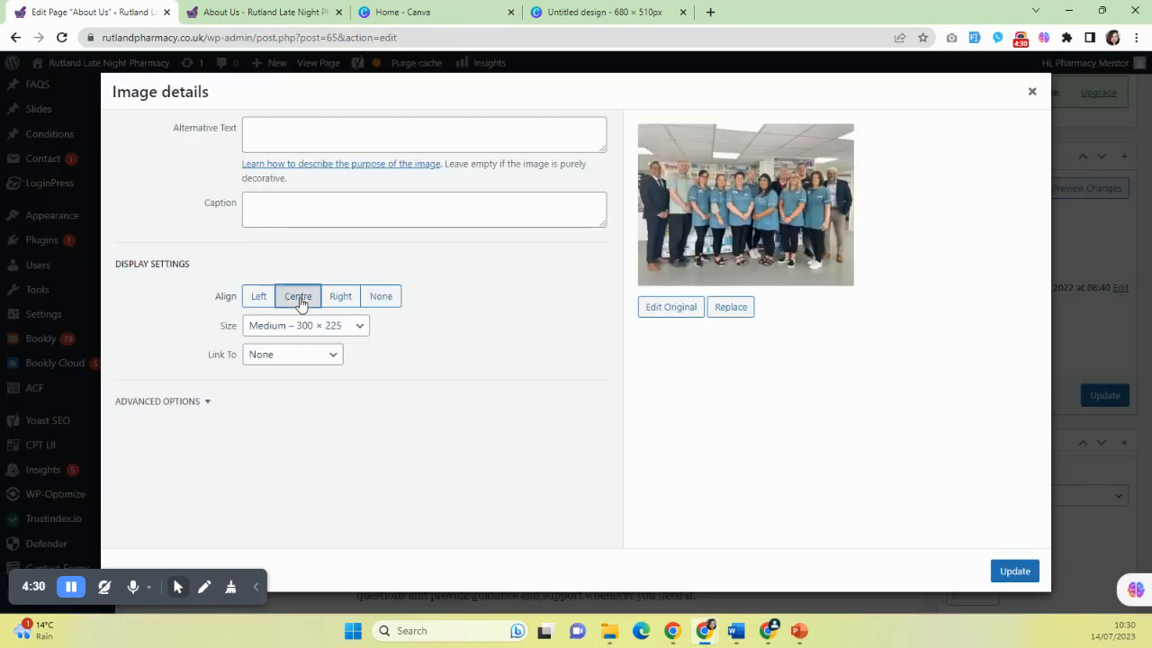
pyautogui.click(321, 327)
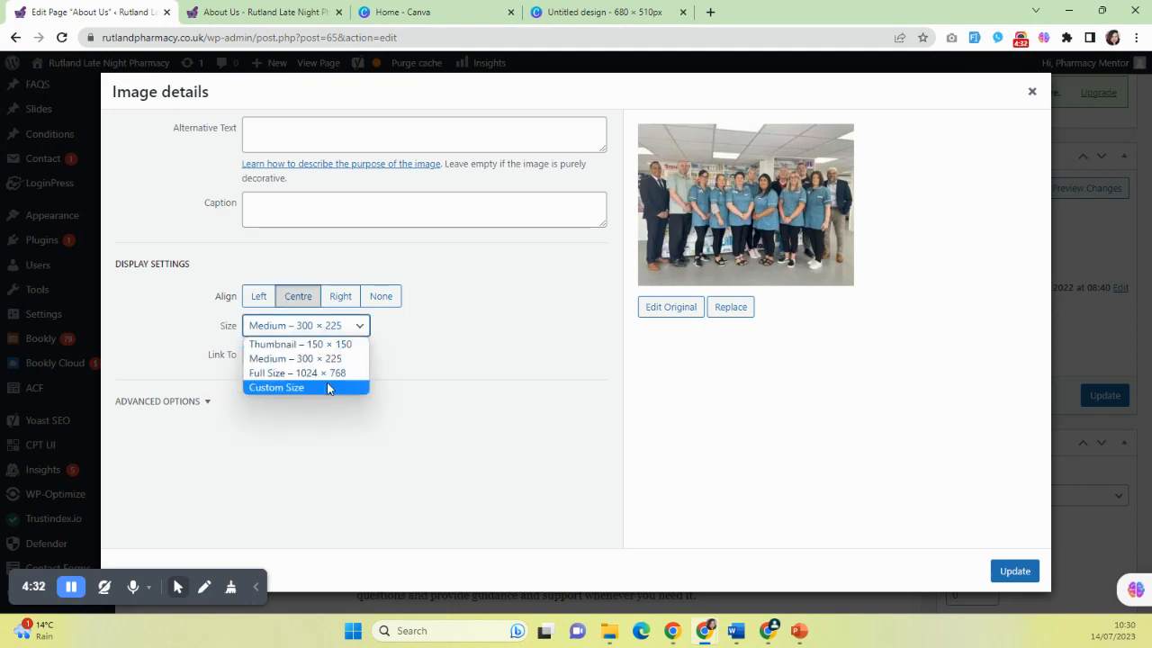
pyautogui.click(322, 374)
pyautogui.click(1017, 573)
pyautogui.scroll(-2, 577, 453)
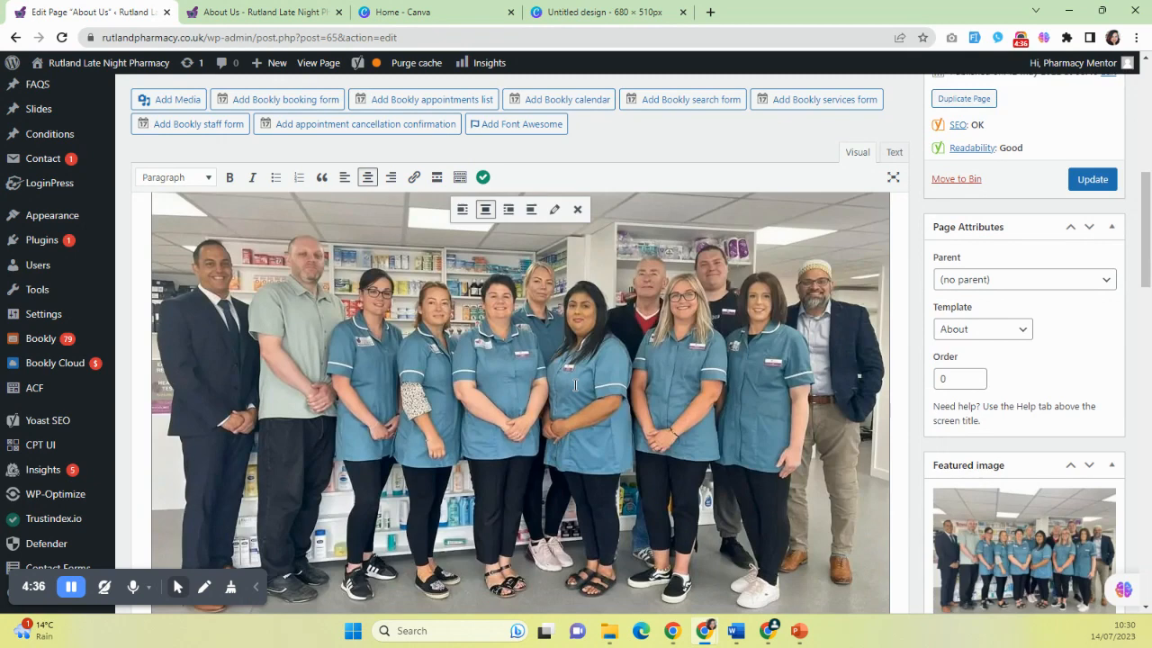
pyautogui.scroll(-2, 577, 452)
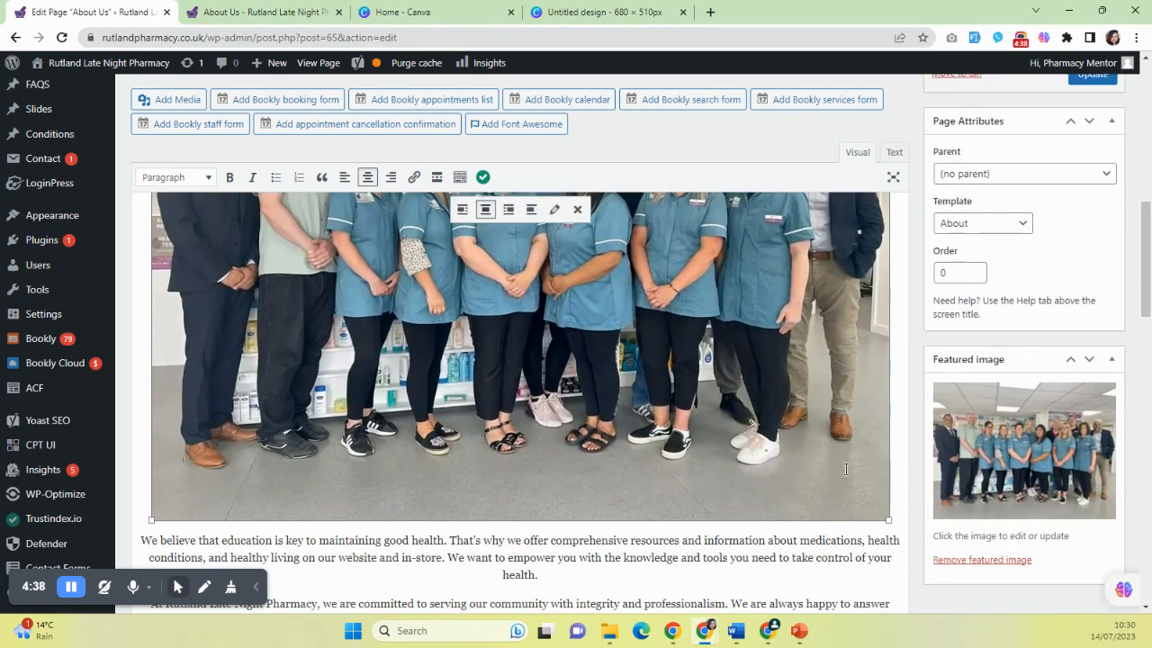
pyautogui.scroll(2, 845, 469)
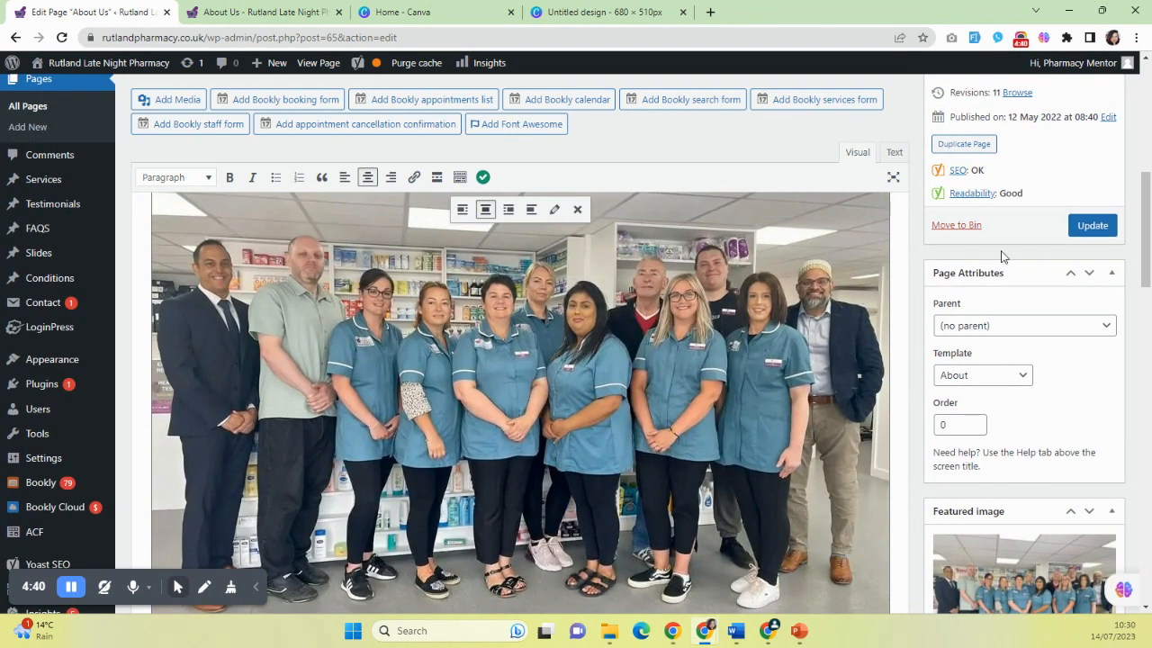
pyautogui.scroll(2, 1001, 257)
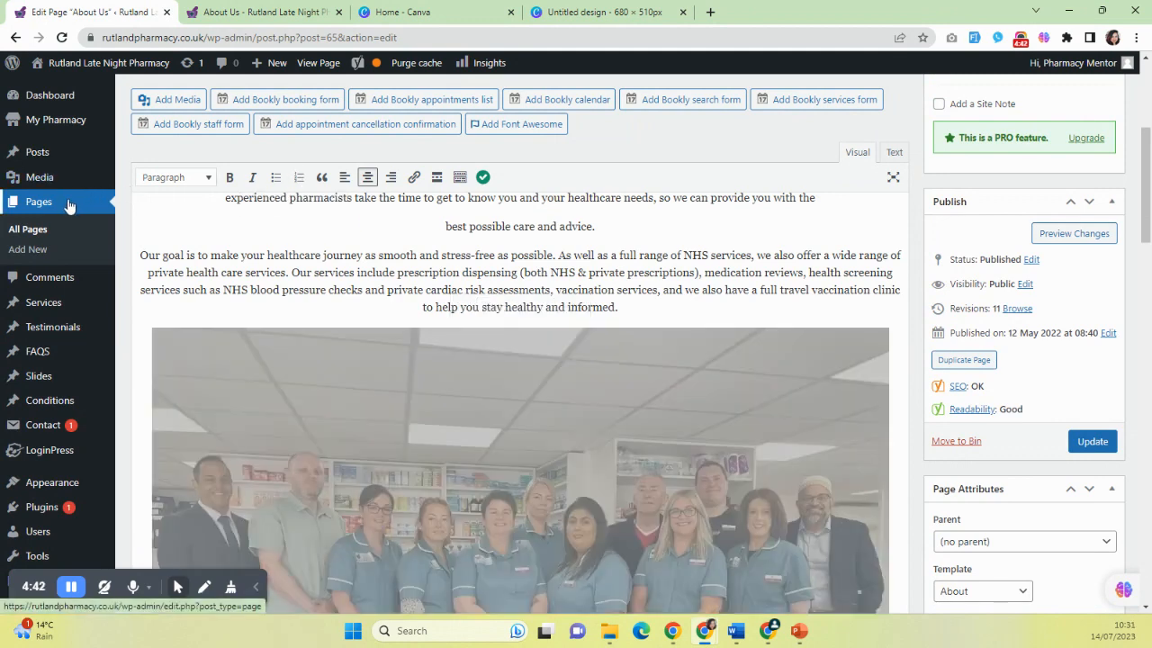
# Step: Leave the About Us editor for the Pages list without saving, and open the Services page on the live site
pyautogui.click(69, 205)
pyautogui.click(644, 117)
pyautogui.click(261, 12)
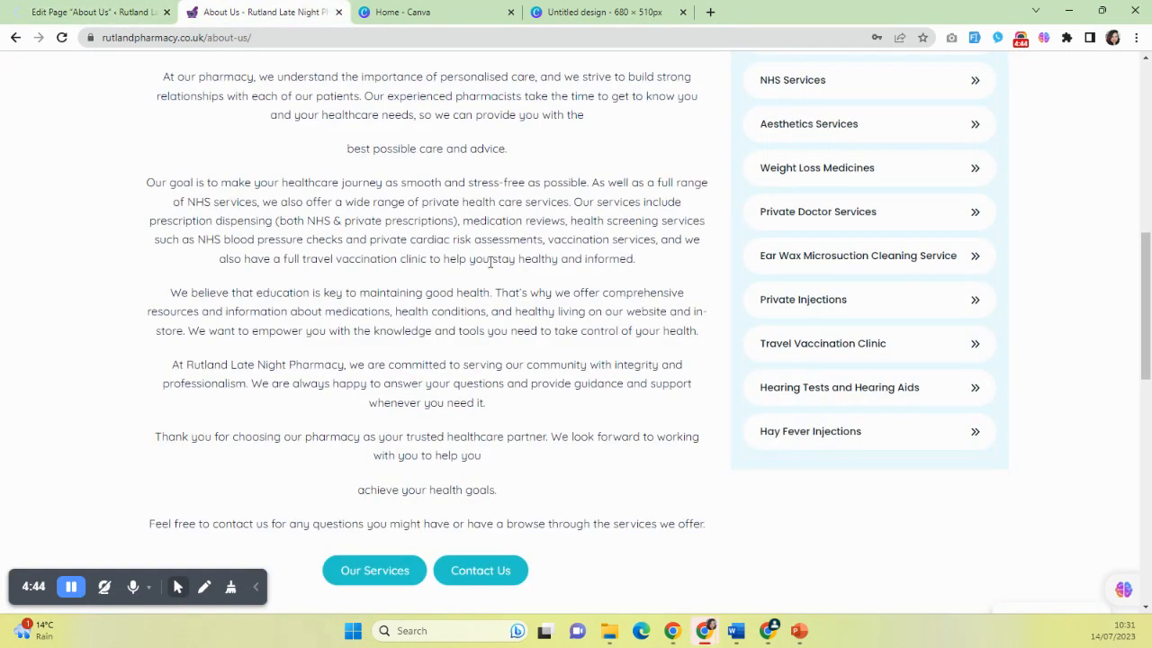
pyautogui.scroll(7, 490, 262)
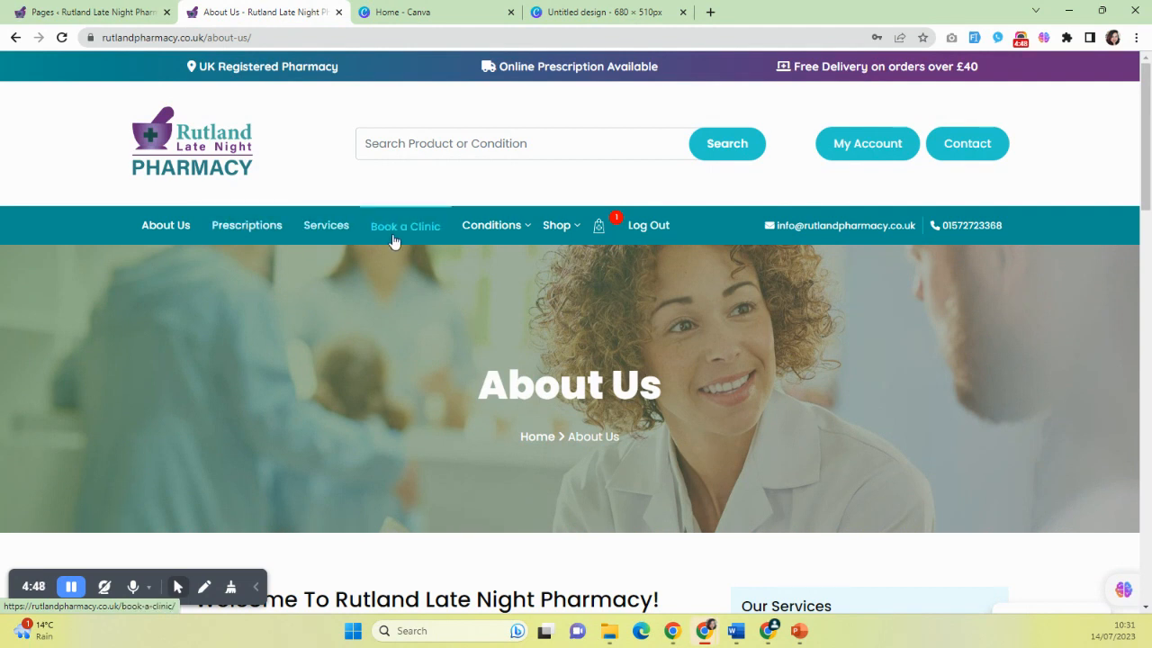
pyautogui.click(331, 231)
pyautogui.click(90, 12)
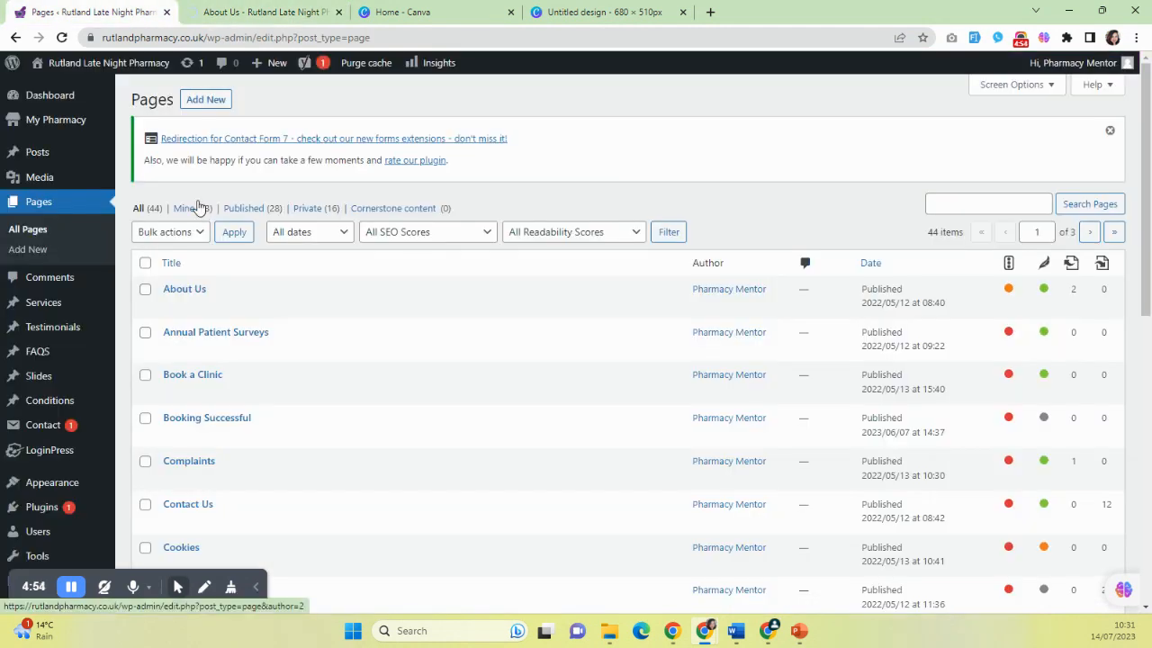
pyautogui.click(133, 587)
pyautogui.click(133, 589)
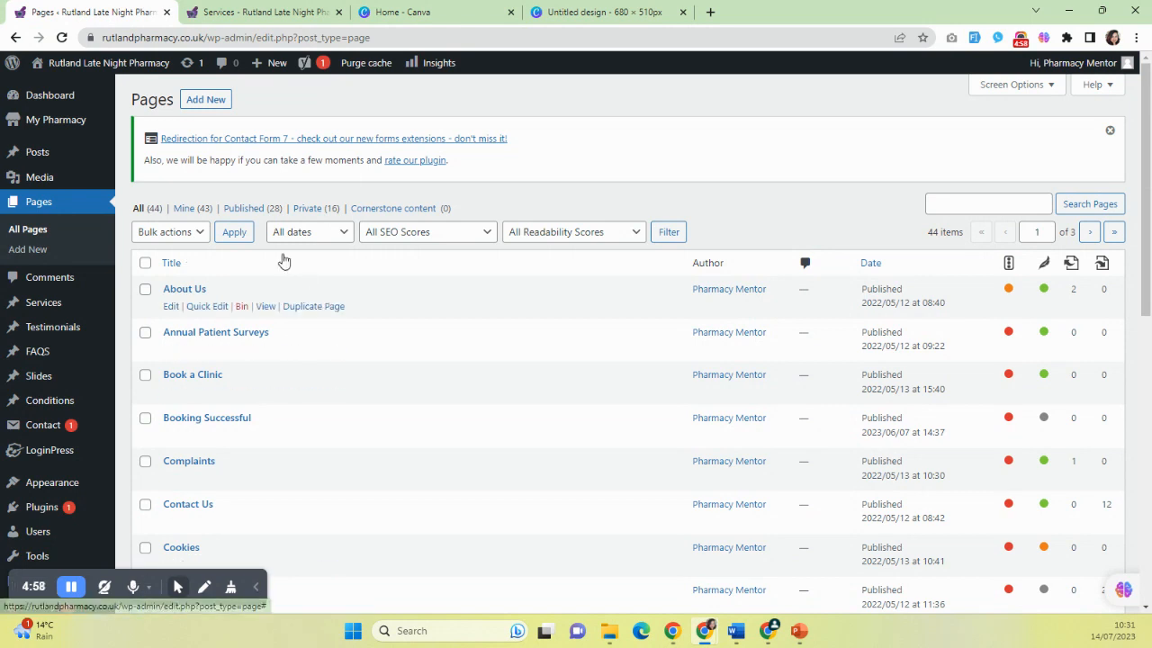
# Step: Open the Prescription Delivery service from the live Services page and examine its banner and in-text image
pyautogui.click(279, 12)
pyautogui.scroll(-3, 375, 339)
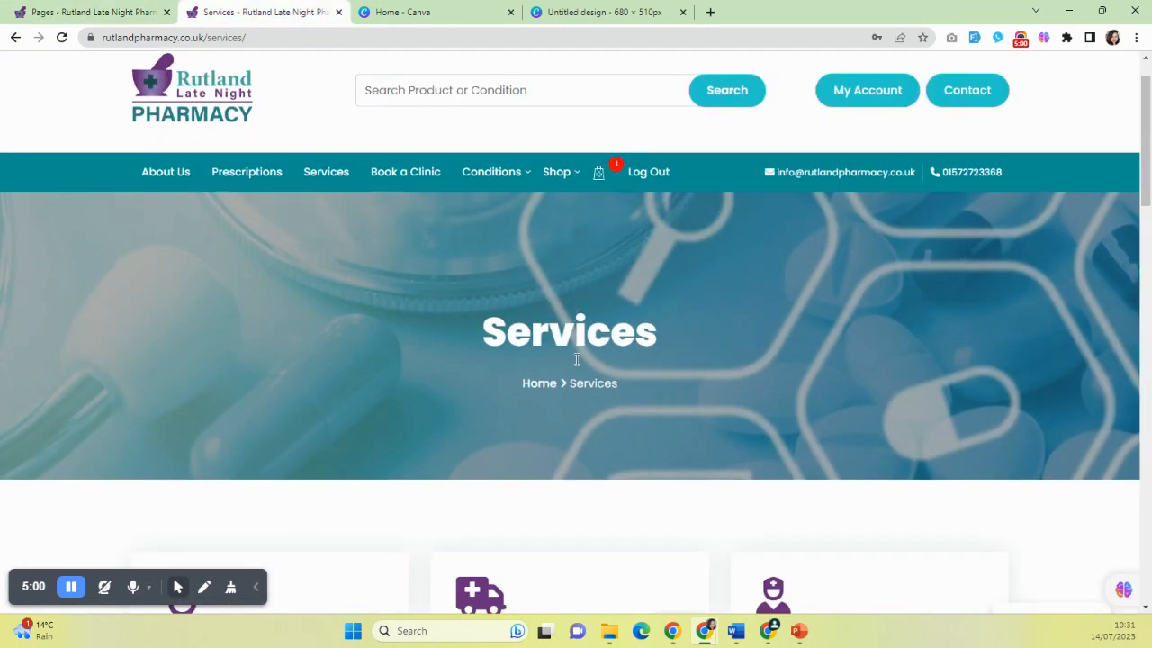
pyautogui.scroll(-2, 419, 386)
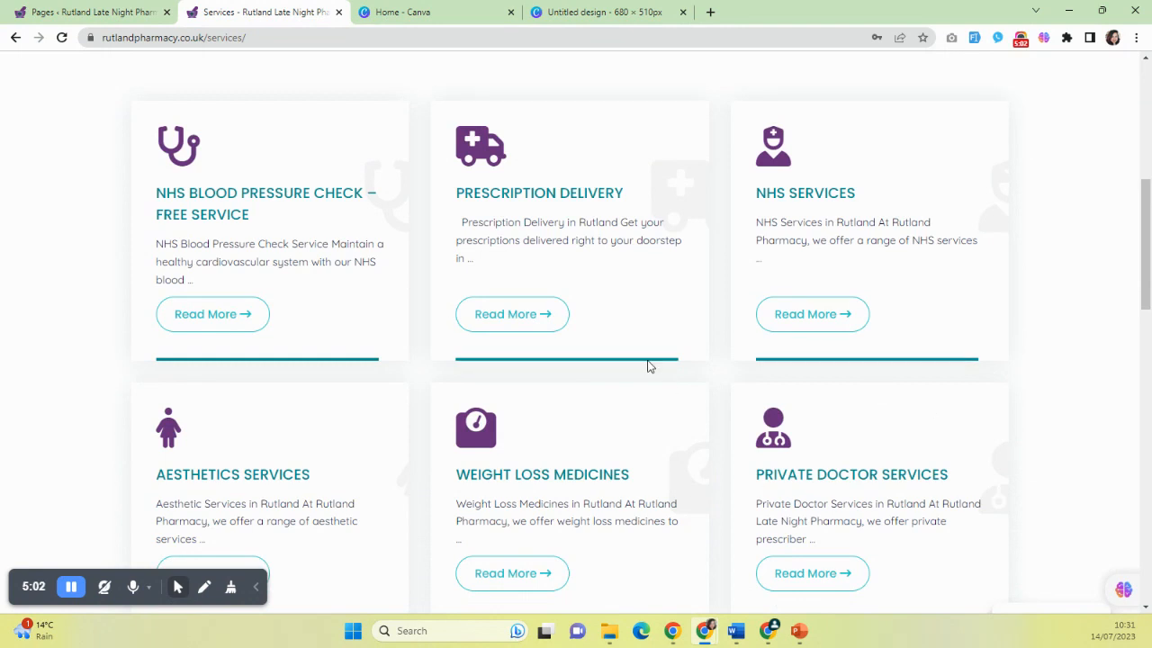
pyautogui.click(524, 314)
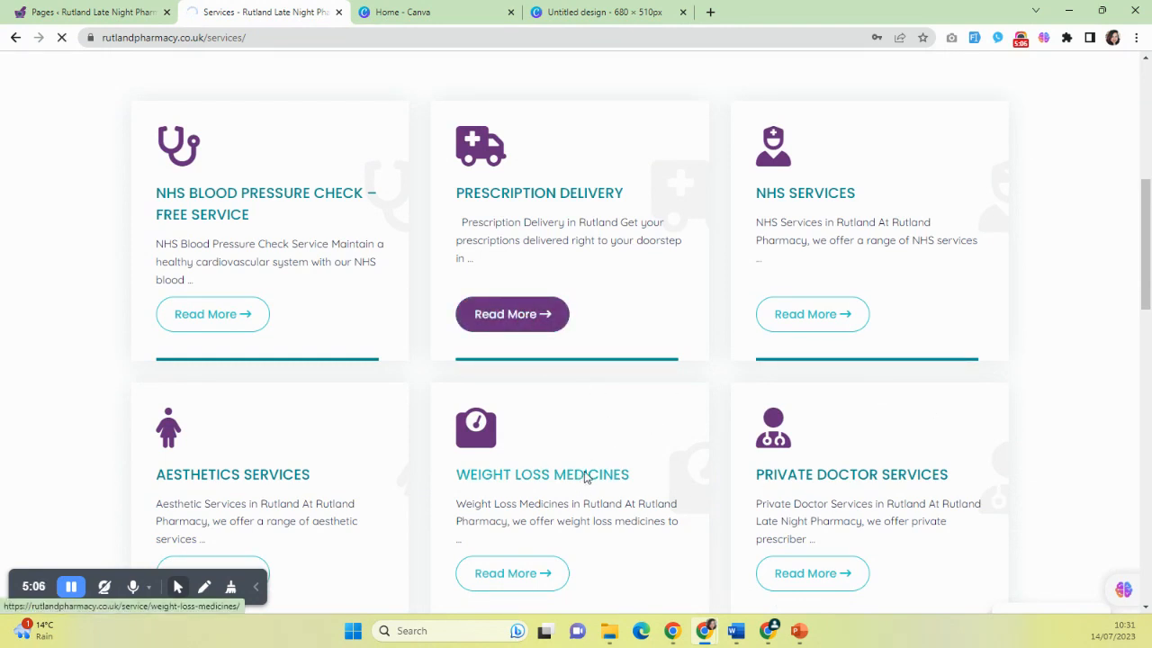
pyautogui.scroll(-2, 539, 266)
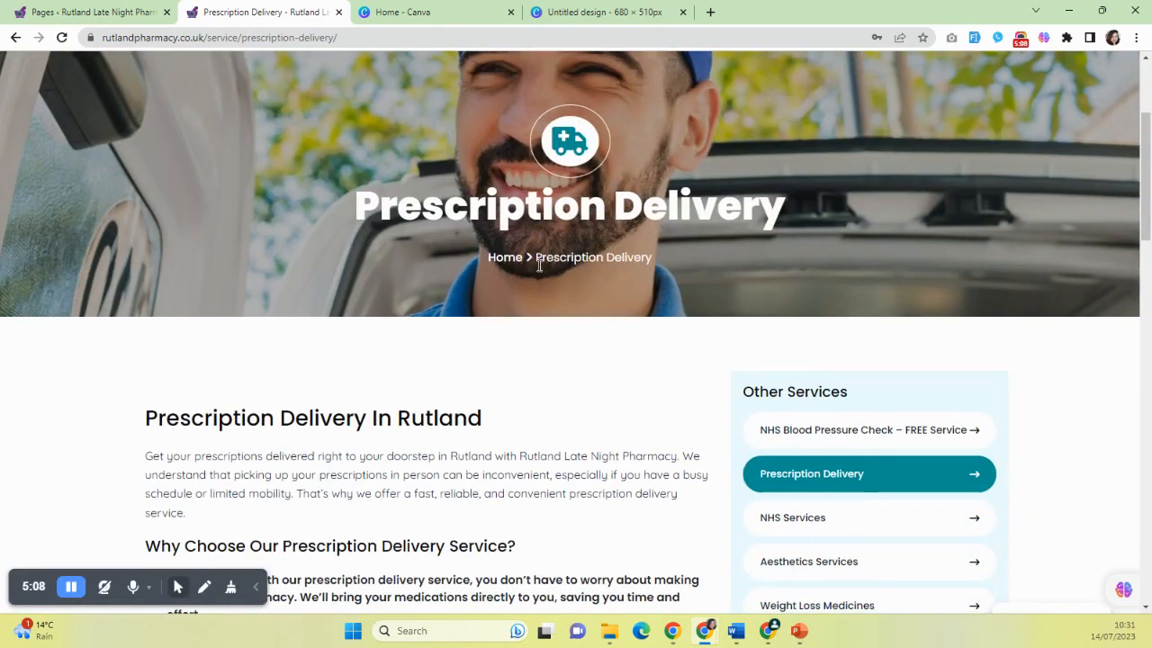
pyautogui.scroll(-7, 538, 265)
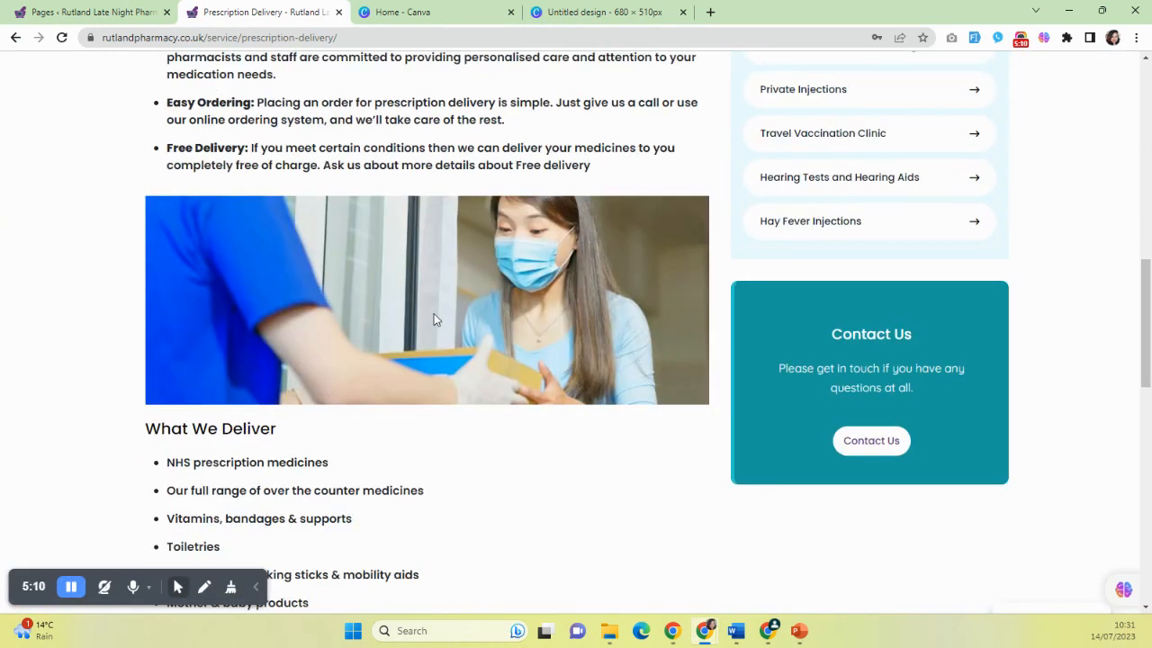
pyautogui.scroll(7, 376, 405)
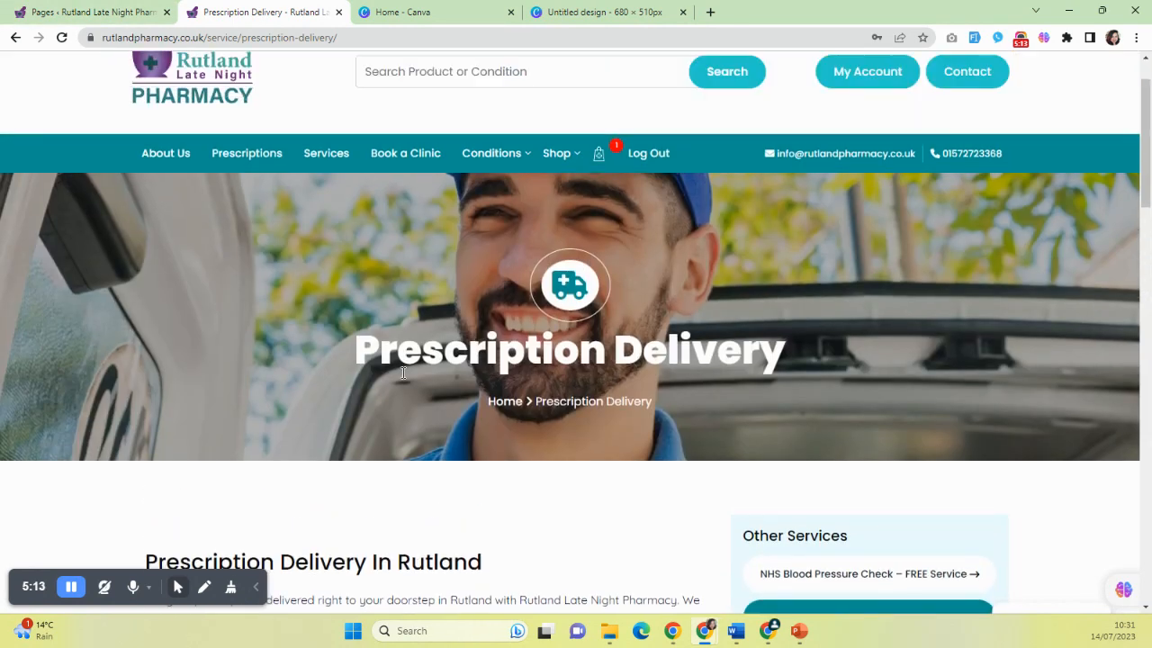
# Step: Open the Prescription Delivery service for editing from the WordPress Services list
pyautogui.click(81, 12)
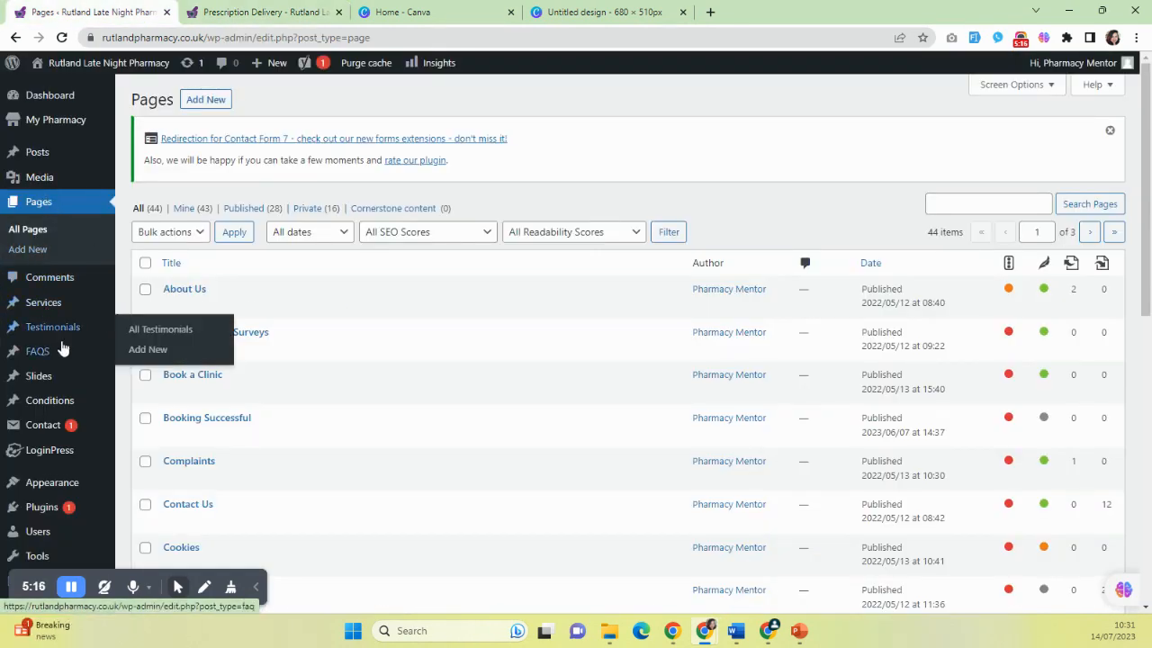
pyautogui.moveTo(53, 308)
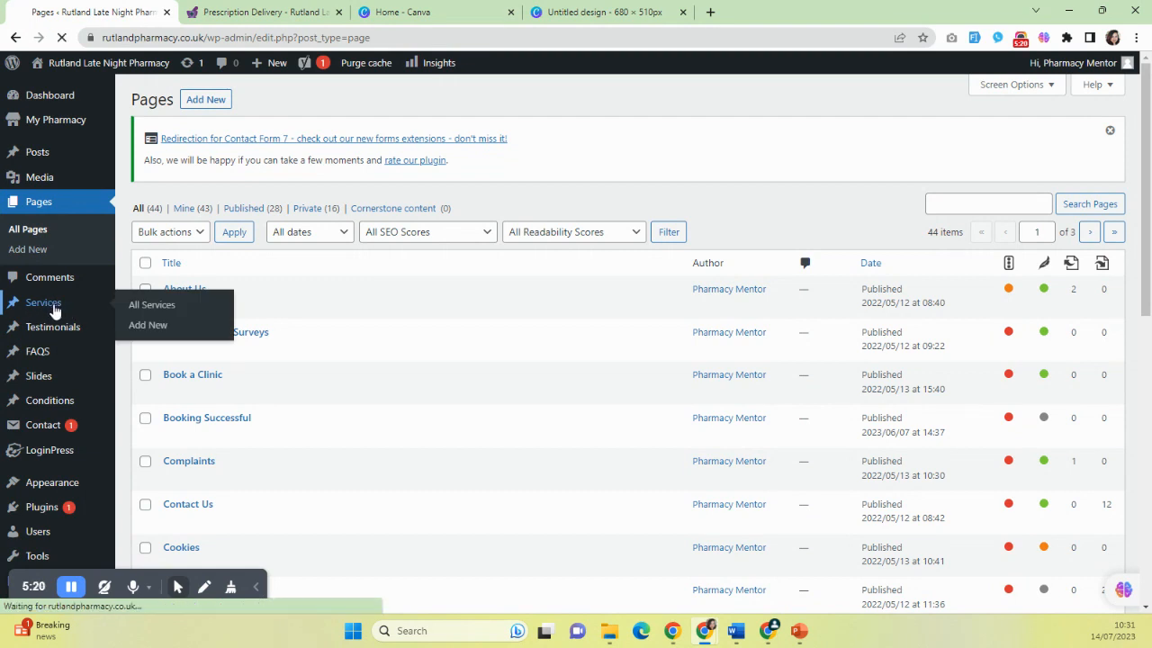
pyautogui.click(67, 305)
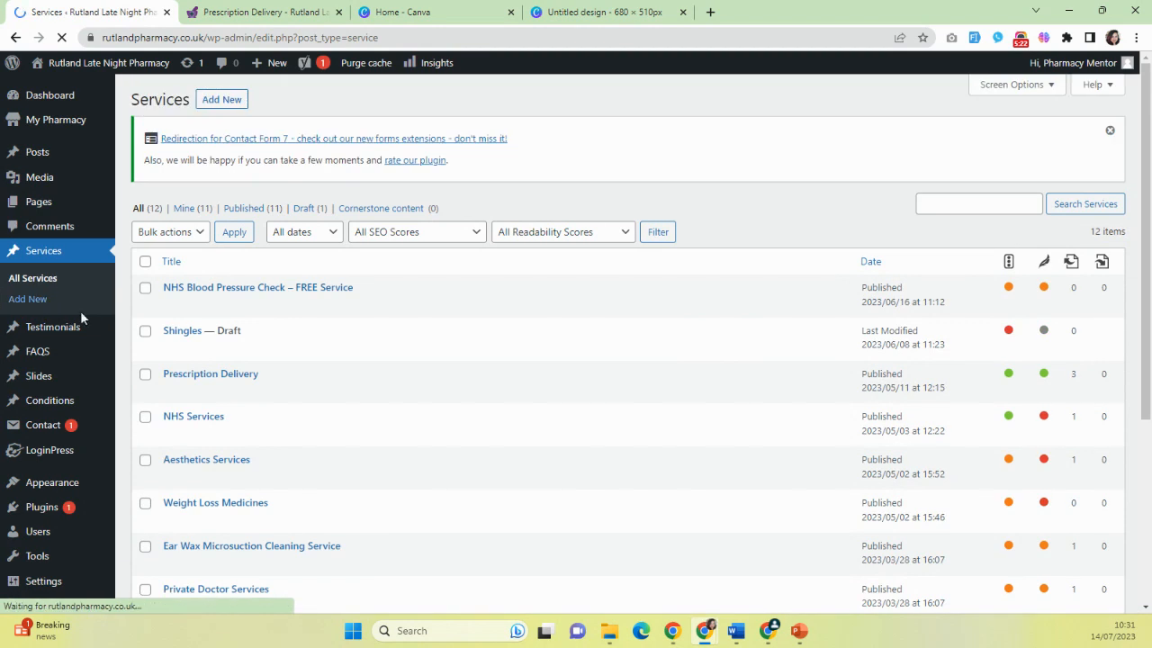
pyautogui.scroll(-2, 203, 360)
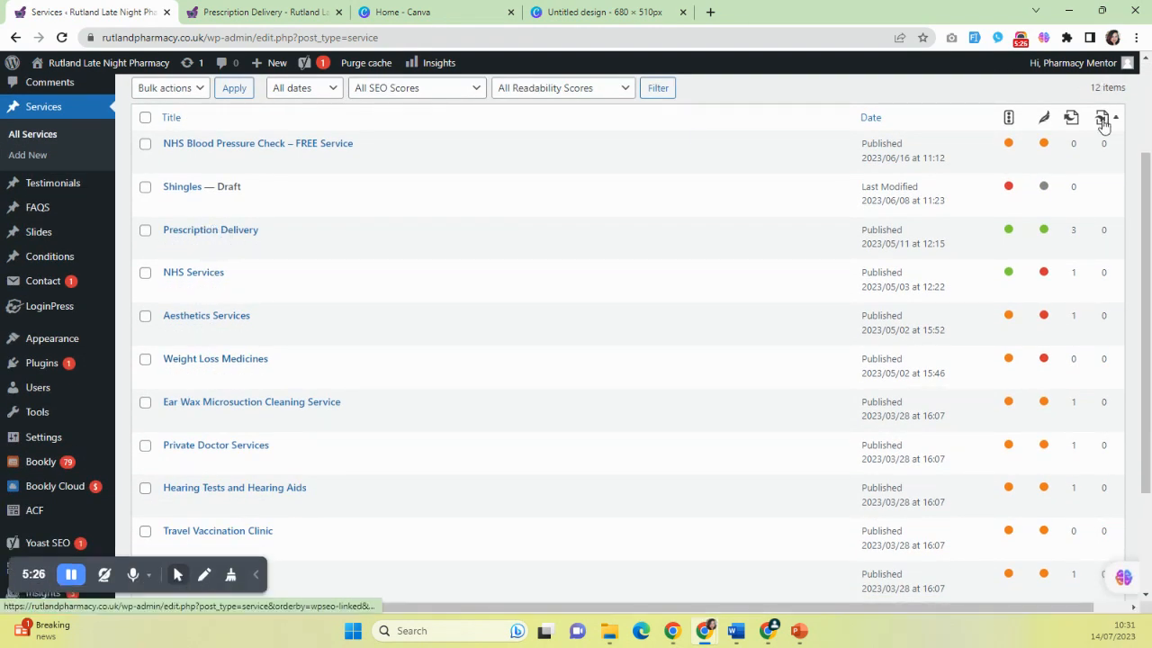
pyautogui.scroll(2, 225, 270)
pyautogui.click(239, 375)
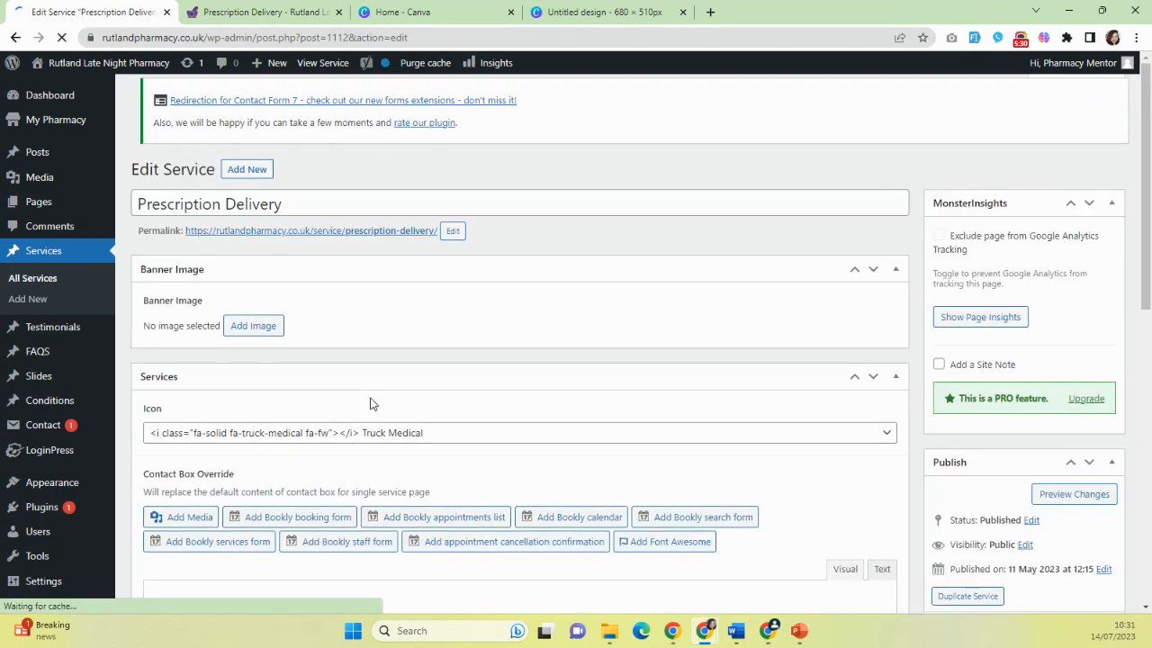
# Step: Check the pixel dimensions of the Prescription Delivery featured image in its attachment details, leaving the image unchanged
pyautogui.scroll(-2, 370, 378)
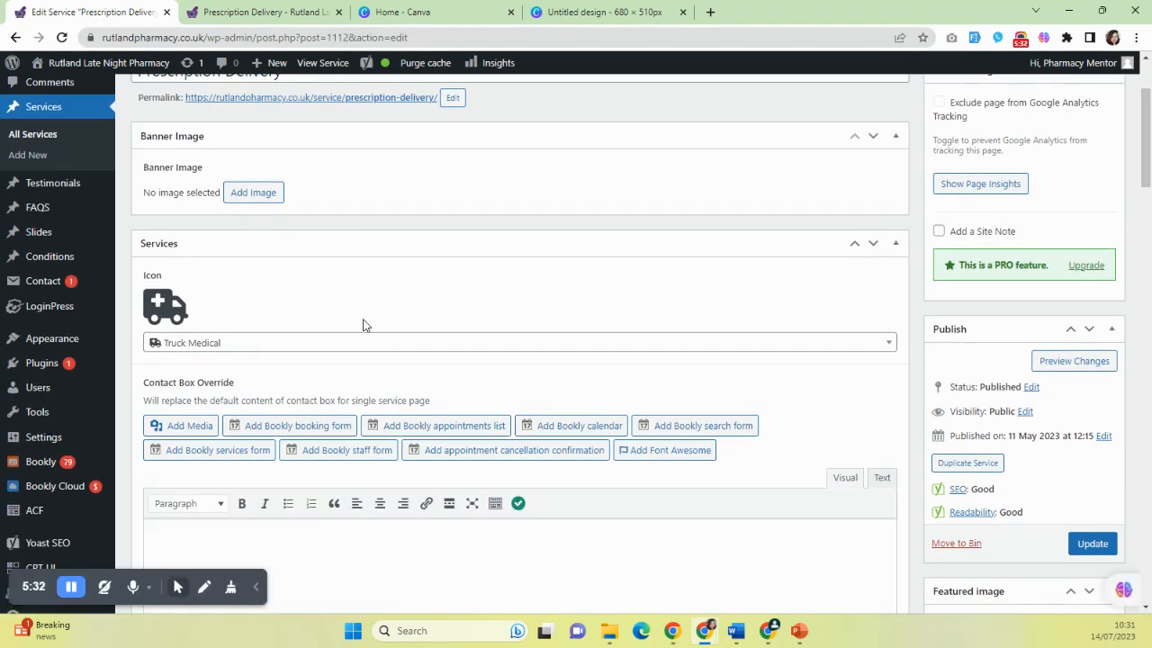
pyautogui.scroll(-8, 365, 324)
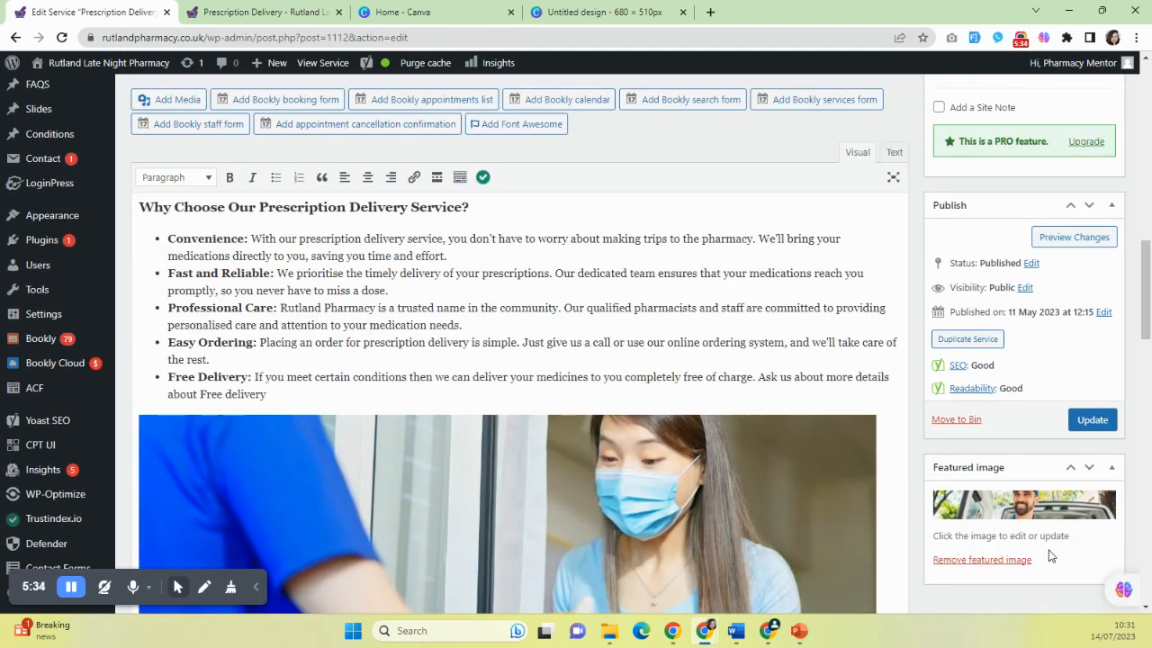
pyautogui.scroll(-3, 1003, 497)
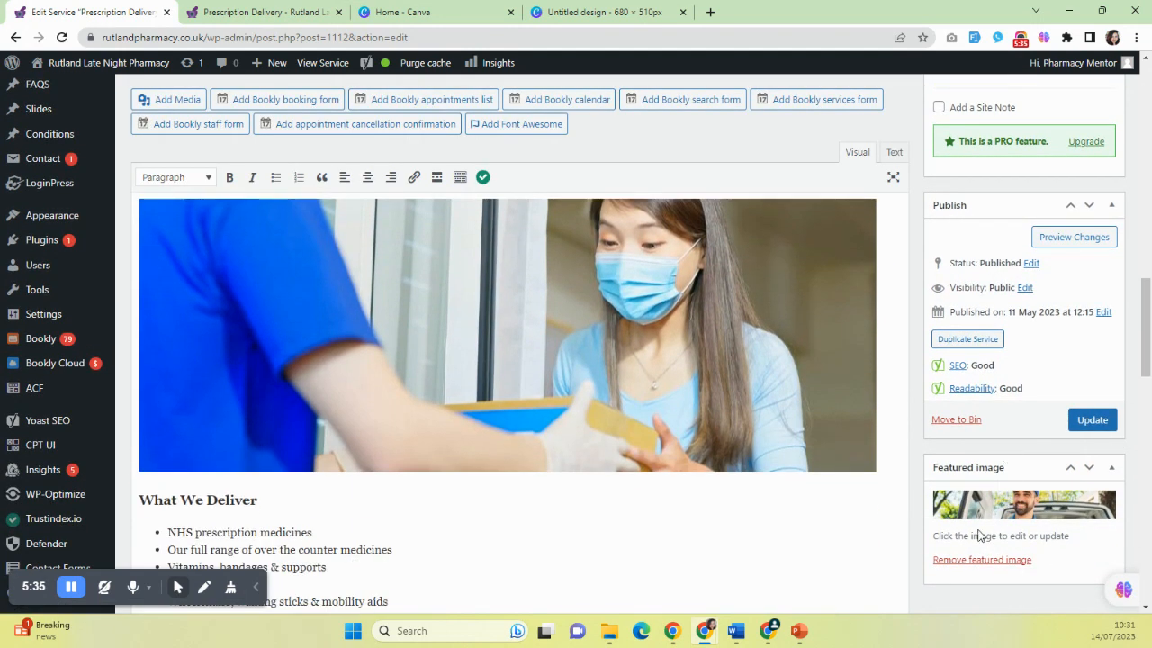
pyautogui.click(1044, 510)
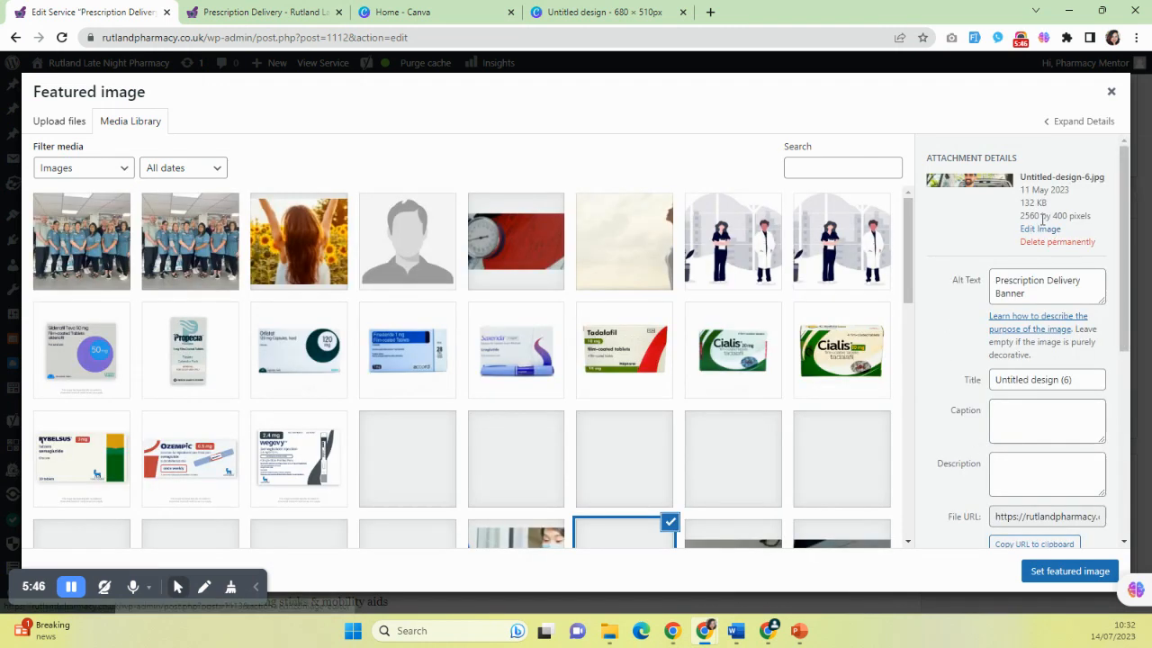
pyautogui.moveTo(1021, 219); pyautogui.dragTo(1079, 218)
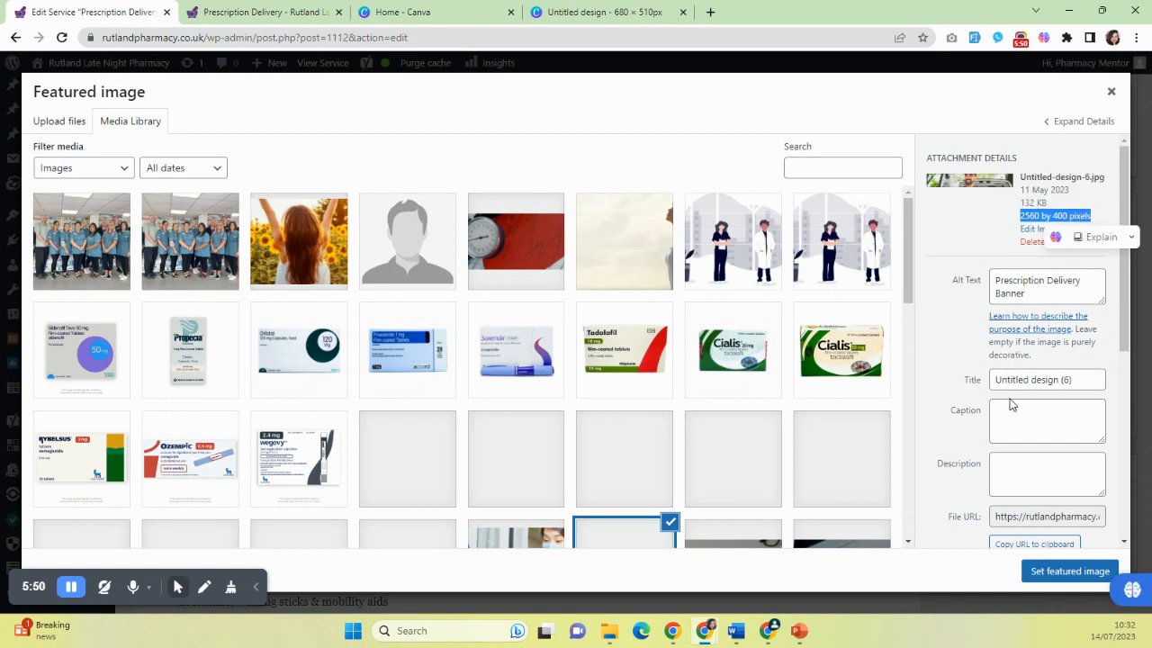
pyautogui.click(1110, 92)
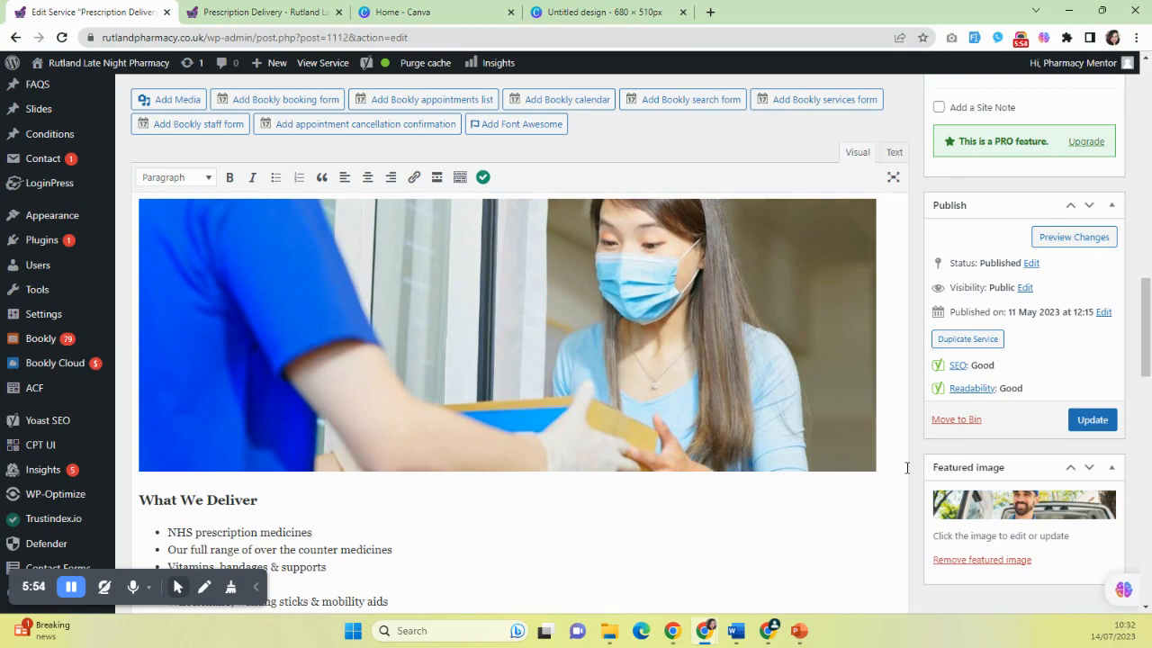
# Step: Examine the content image in the Prescription Delivery editor and compare it with the live service page
pyautogui.scroll(10, 591, 381)
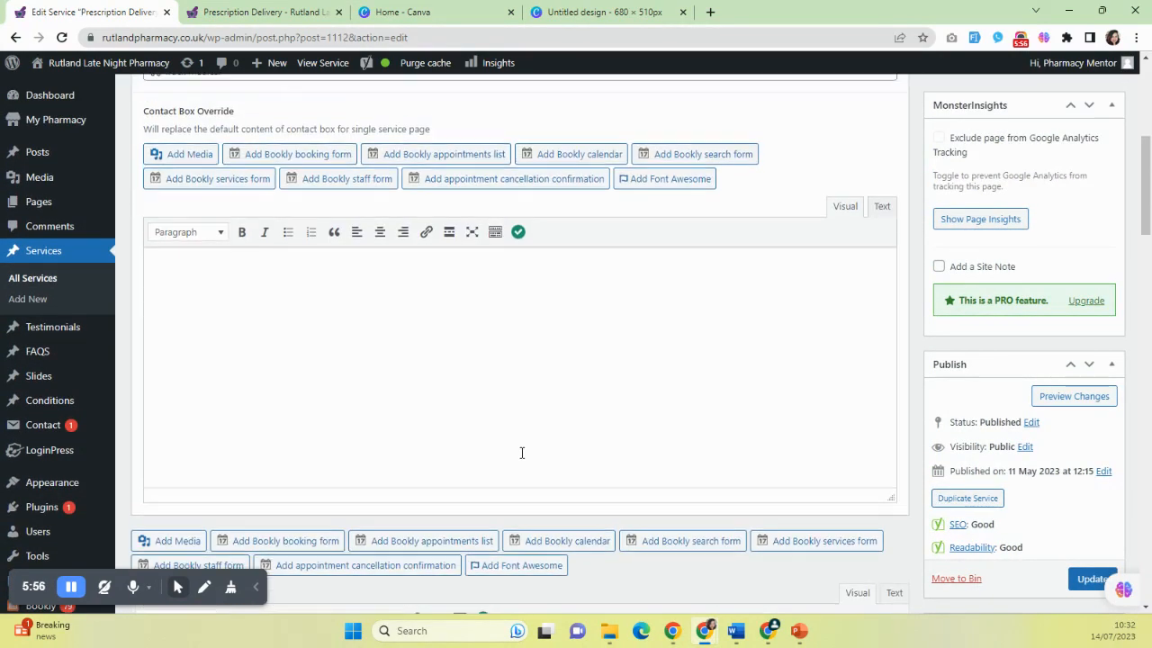
pyautogui.scroll(-10, 524, 460)
pyautogui.scroll(2, 524, 363)
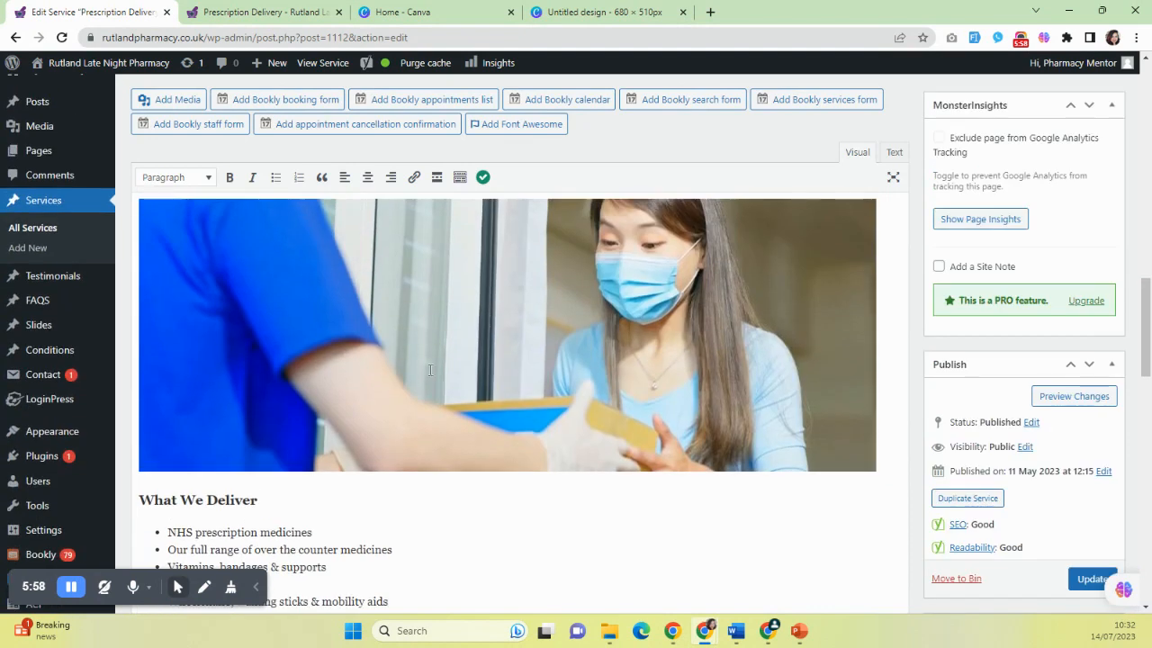
pyautogui.scroll(1, 503, 436)
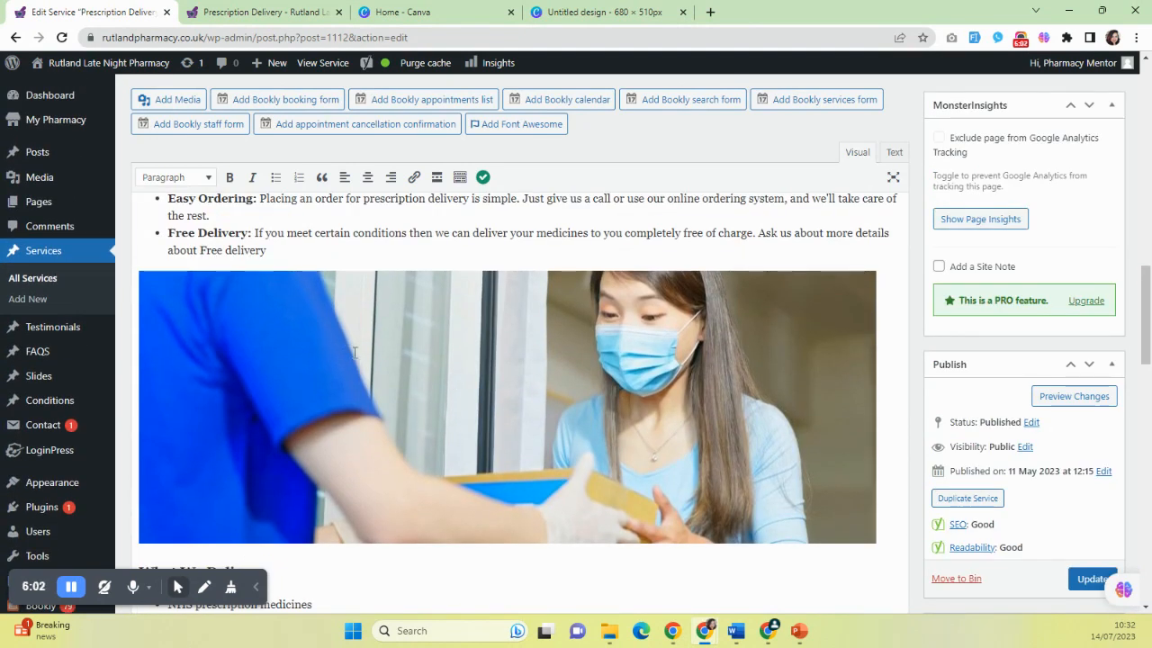
pyautogui.click(245, 9)
pyautogui.scroll(-3, 493, 316)
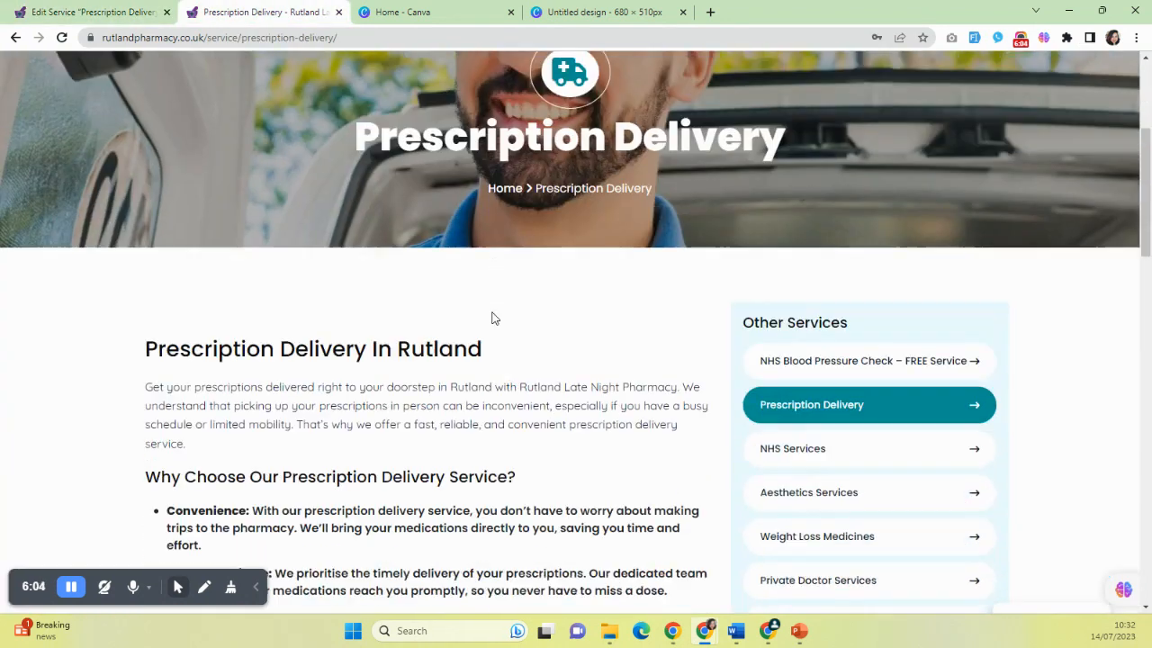
pyautogui.scroll(4, 491, 320)
# Step: Return to the live site and open the pharmacy's home page with its slider
pyautogui.click(103, 10)
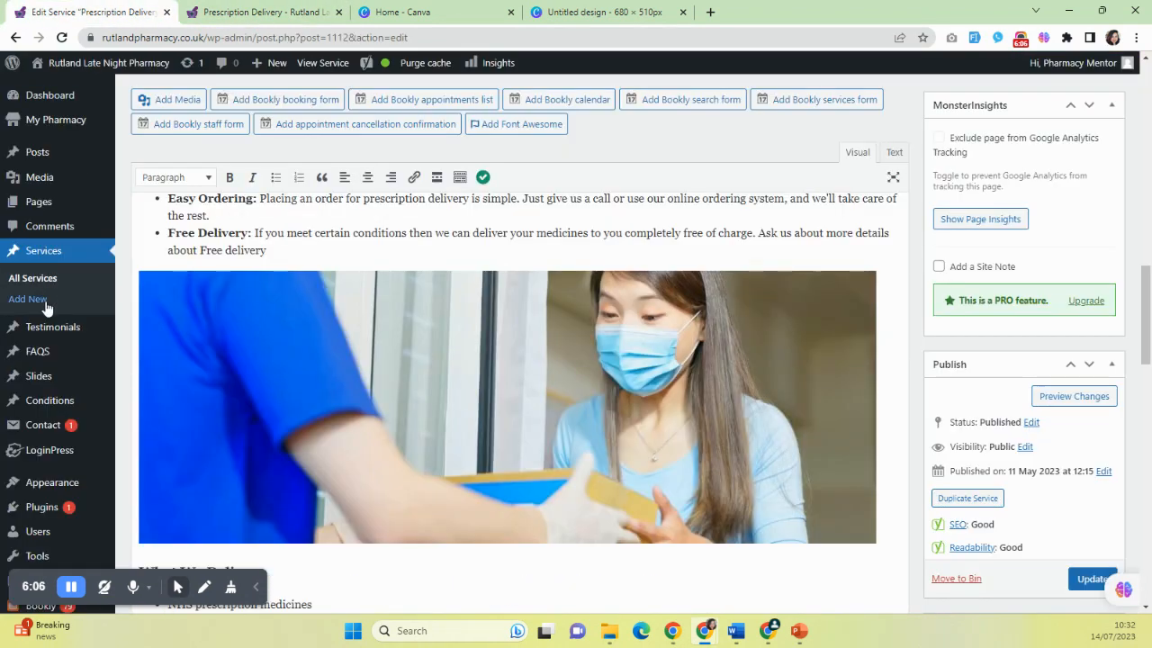
pyautogui.moveTo(48, 374)
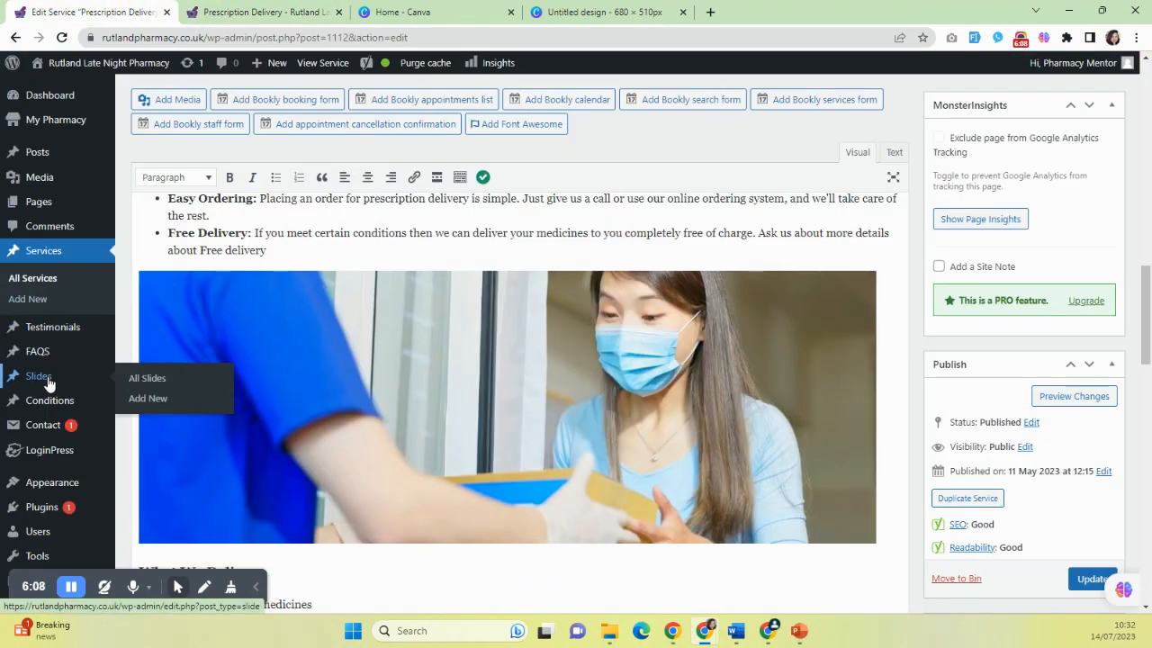
pyautogui.click(202, 10)
pyautogui.click(207, 167)
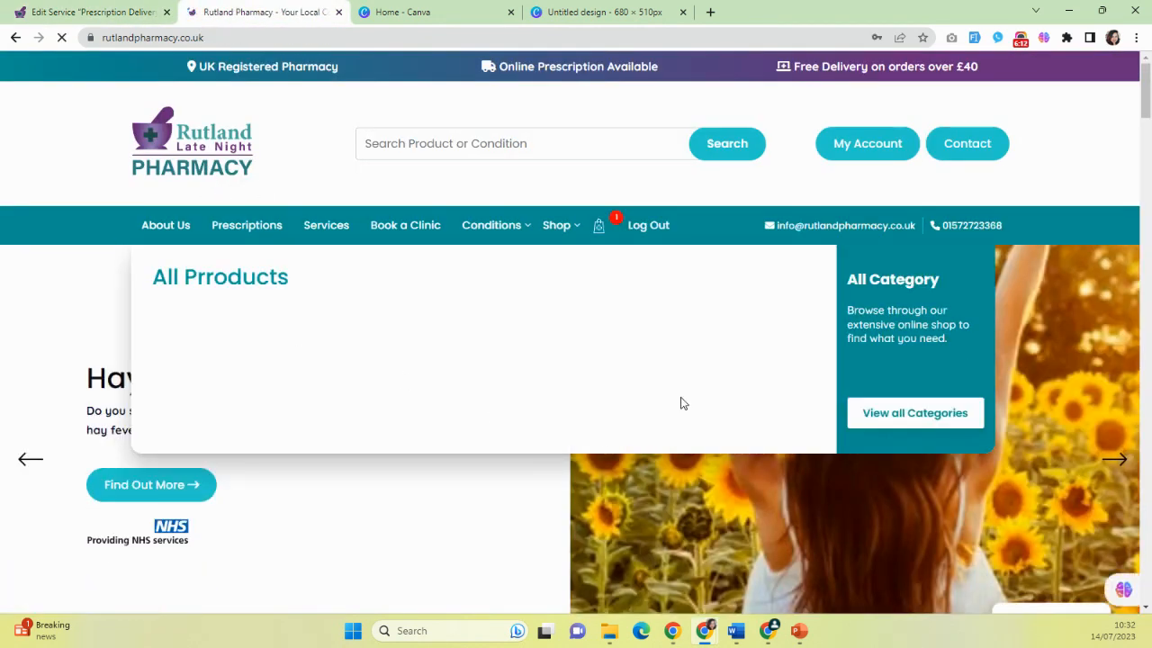
# Step: Browse through the slides in the home page slider on the live site
pyautogui.scroll(-2, 968, 320)
pyautogui.moveTo(969, 321); pyautogui.dragTo(778, 325)
pyautogui.moveTo(863, 320); pyautogui.dragTo(666, 351)
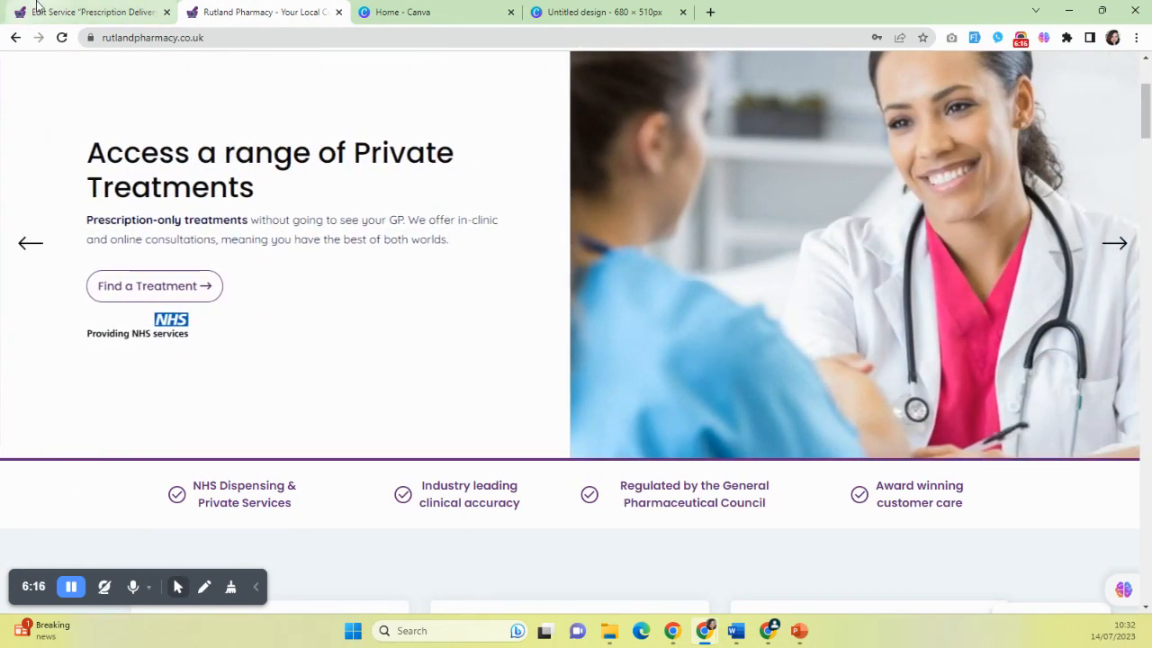
# Step: Open the Hay Fever Injection Service slide for editing from the WordPress Slides list
pyautogui.click(90, 11)
pyautogui.moveTo(40, 384)
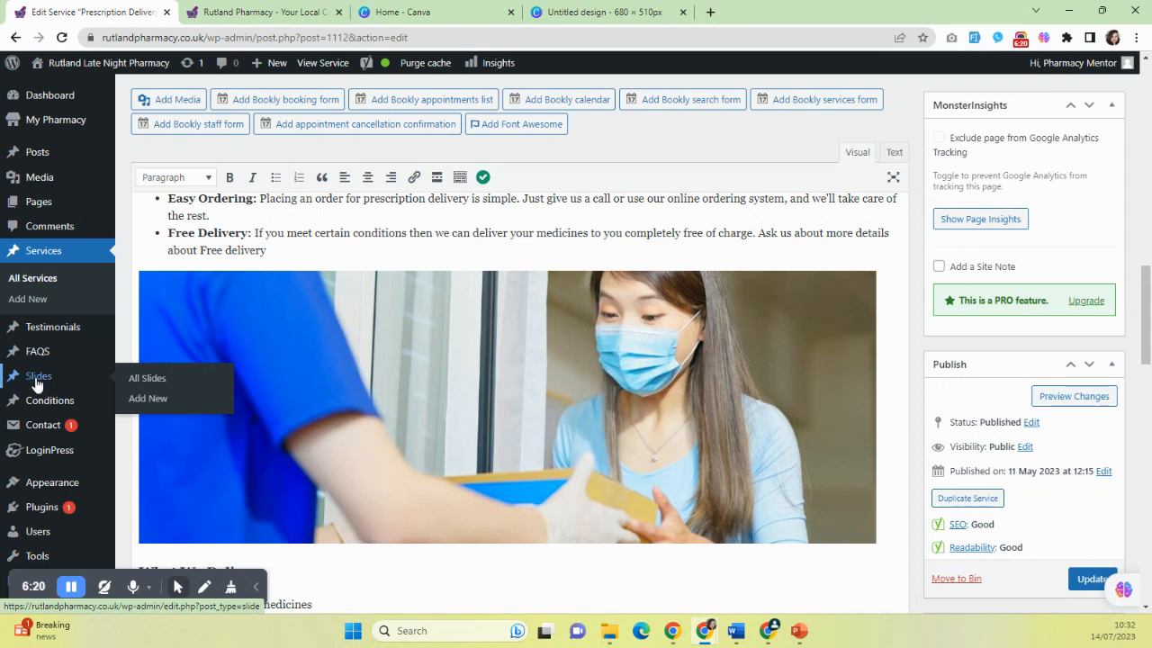
pyautogui.click(209, 405)
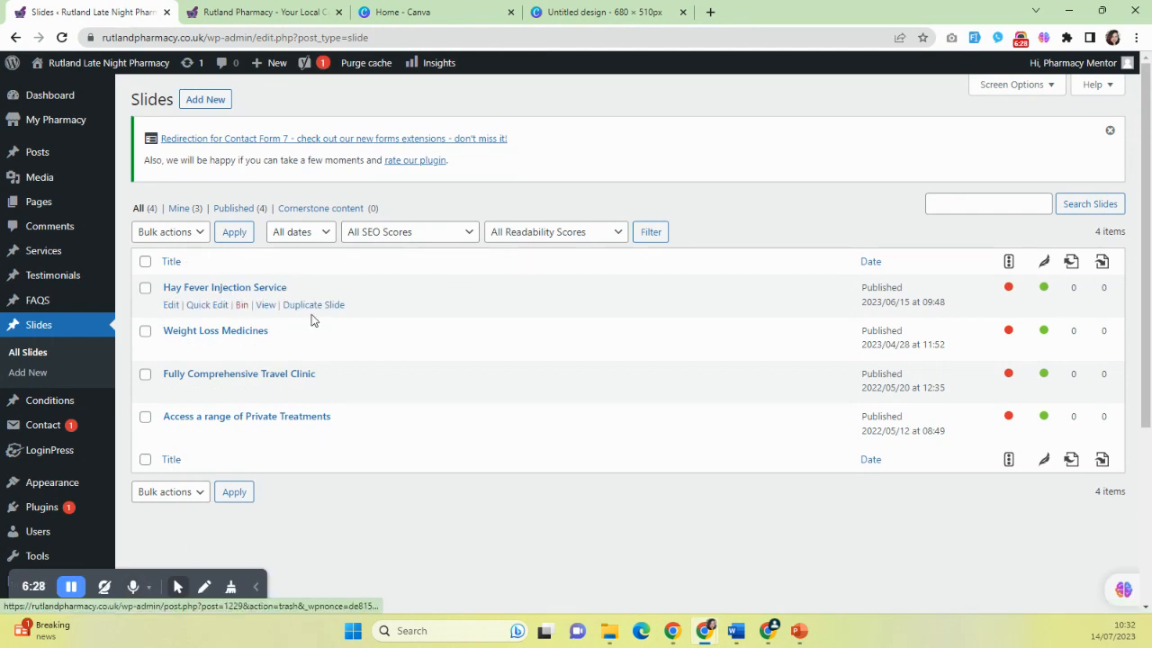
pyautogui.click(260, 289)
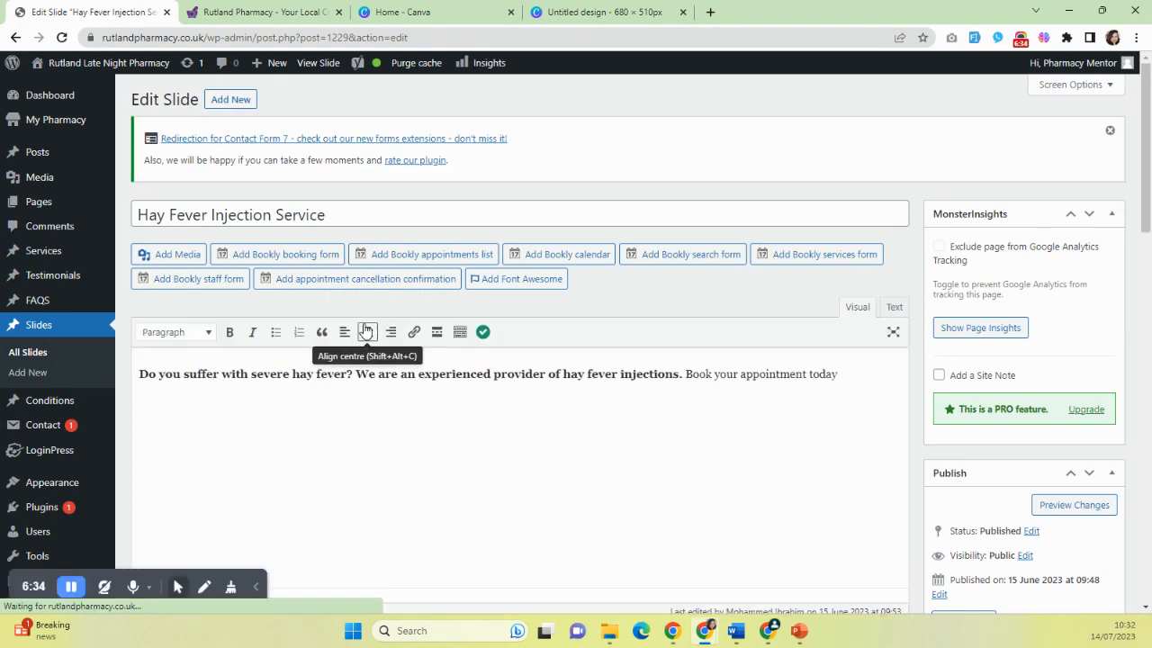
# Step: Compare the Hay Fever Injection Service slide on the live home page with its text, CTA button link and featured image in the editor
pyautogui.click(296, 12)
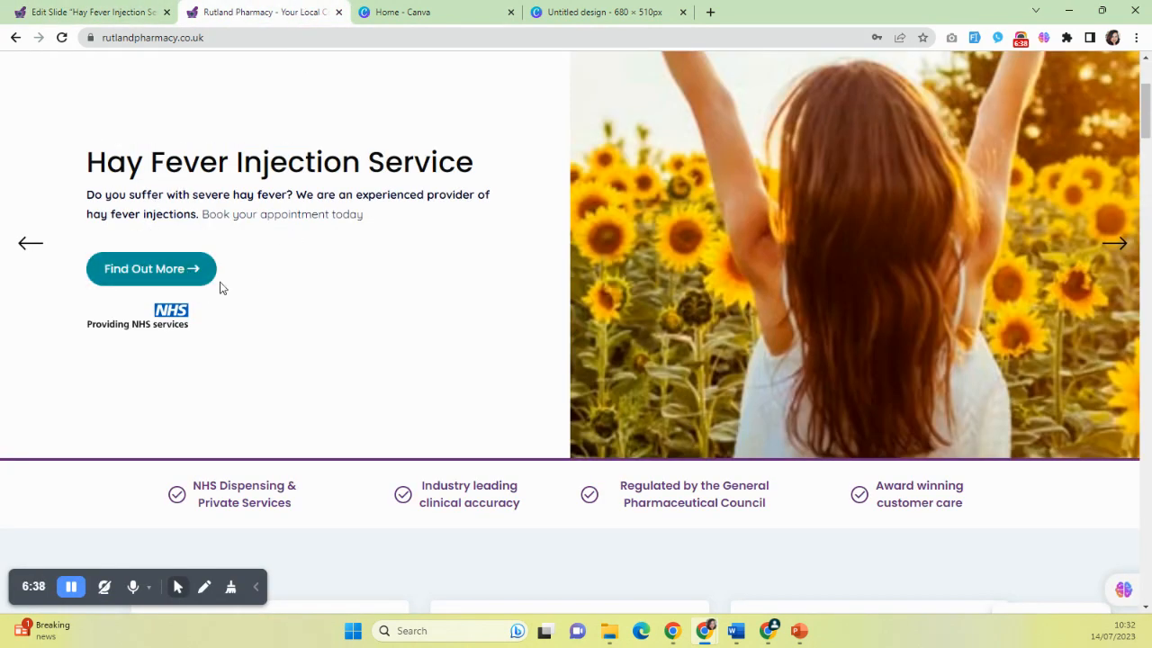
pyautogui.click(99, 12)
pyautogui.scroll(-5, 243, 338)
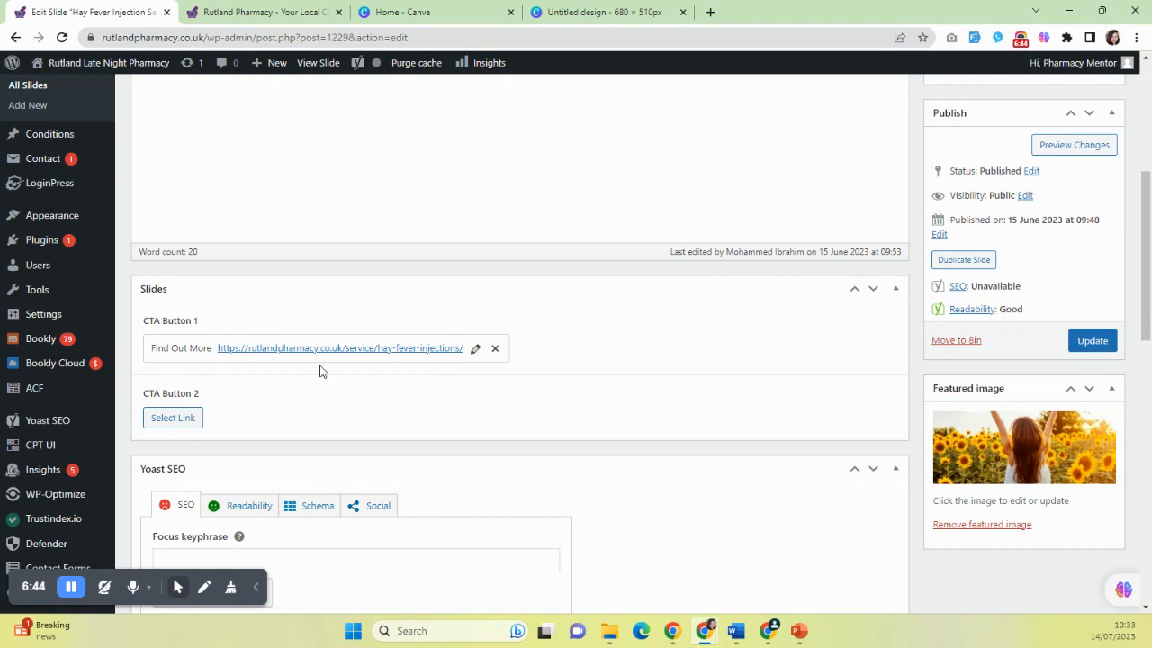
pyautogui.scroll(-3, 617, 378)
pyautogui.scroll(3, 620, 365)
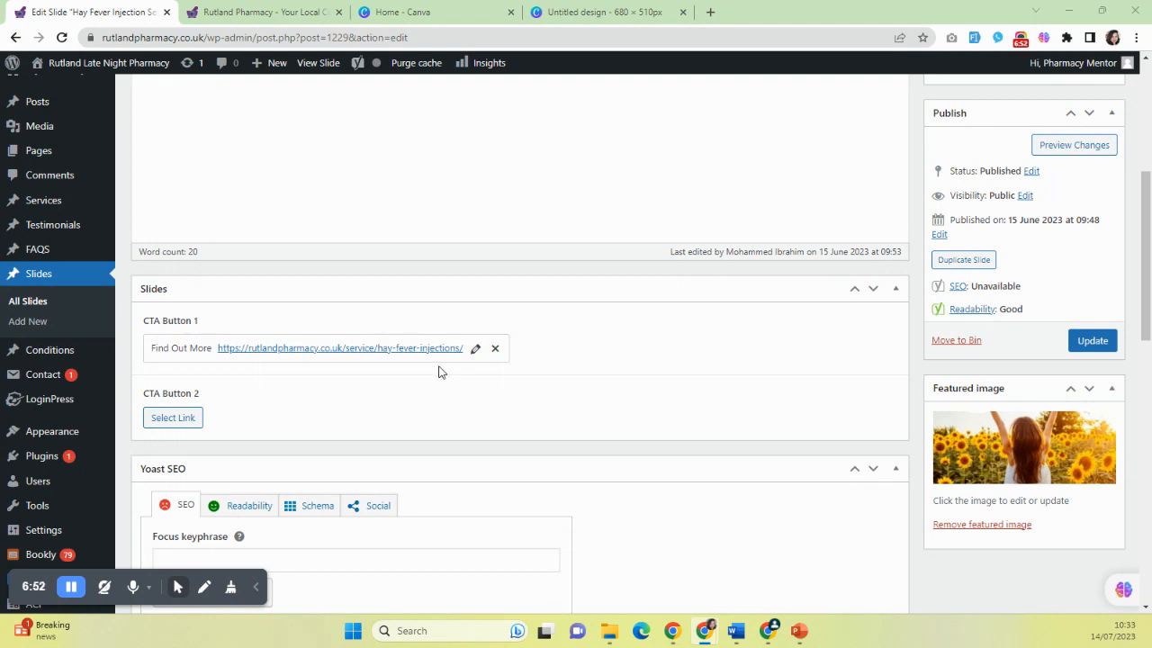
pyautogui.scroll(4, 465, 424)
pyautogui.scroll(-5, 465, 424)
pyautogui.scroll(-1, 848, 423)
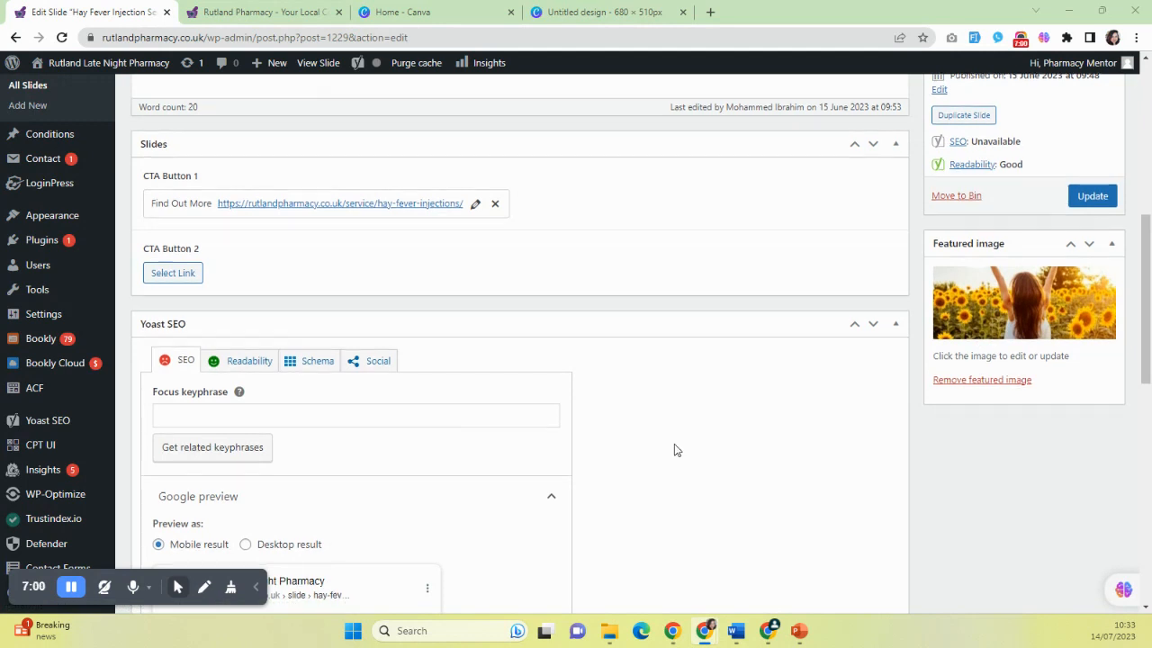
pyautogui.scroll(-2, 676, 450)
pyautogui.scroll(8, 676, 455)
# Step: Open Quick Edit for the Hay Fever Injection Service slide in the Slides list, and check its status options against the live slider
pyautogui.click(39, 321)
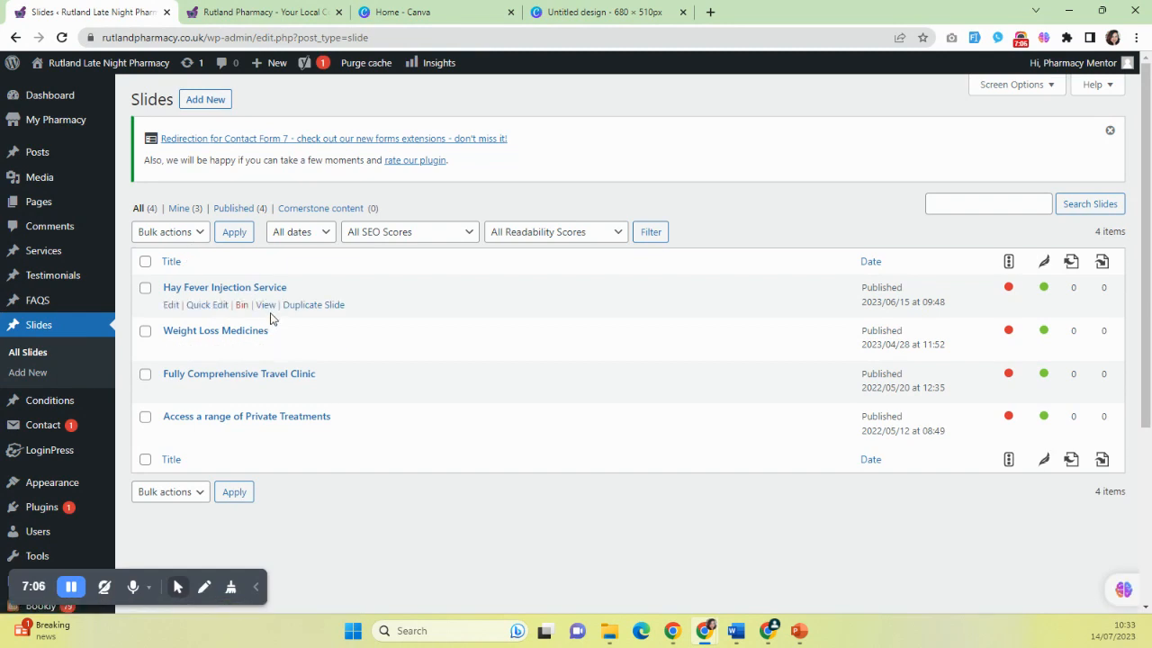
pyautogui.click(203, 305)
pyautogui.click(743, 308)
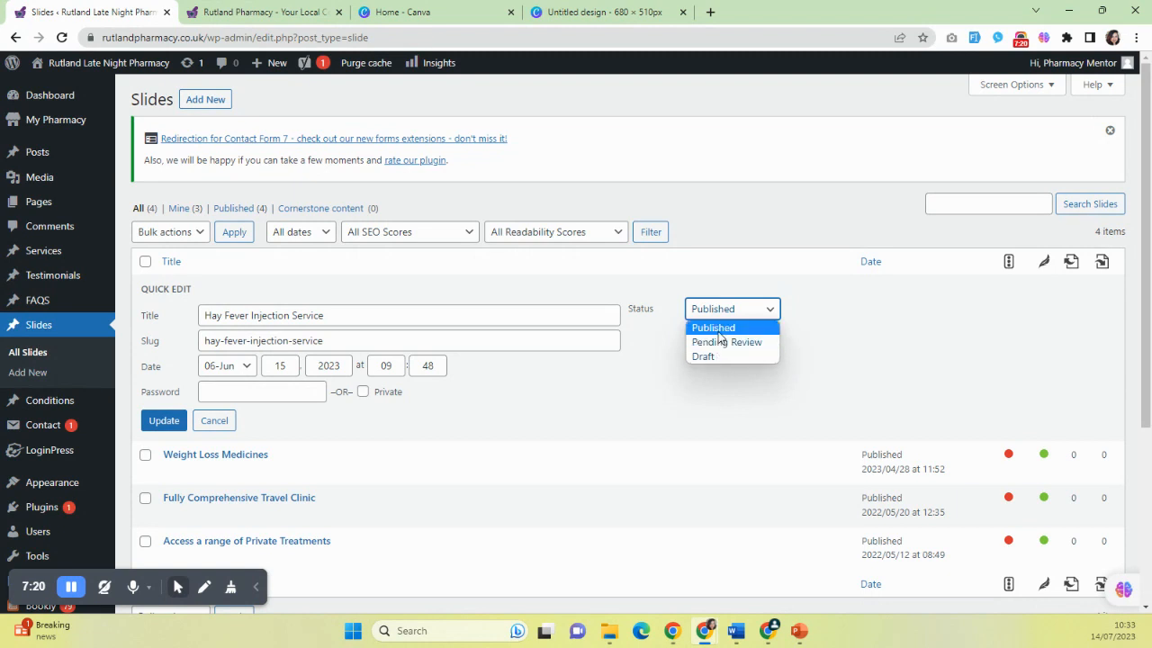
pyautogui.click(261, 11)
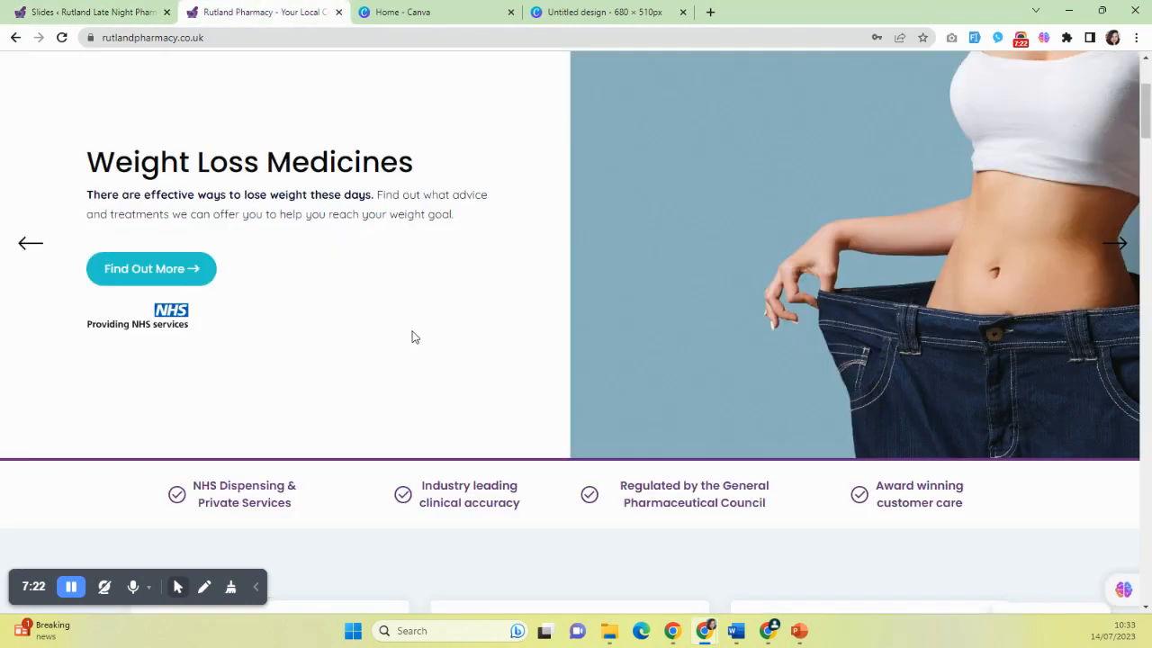
pyautogui.click(144, 13)
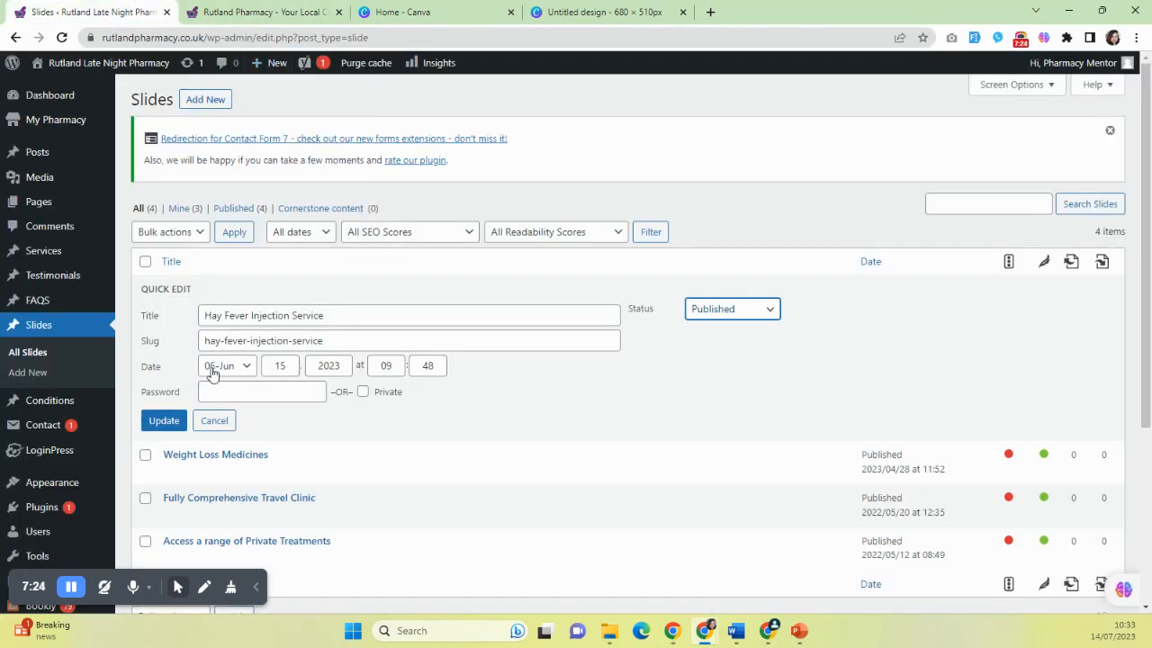